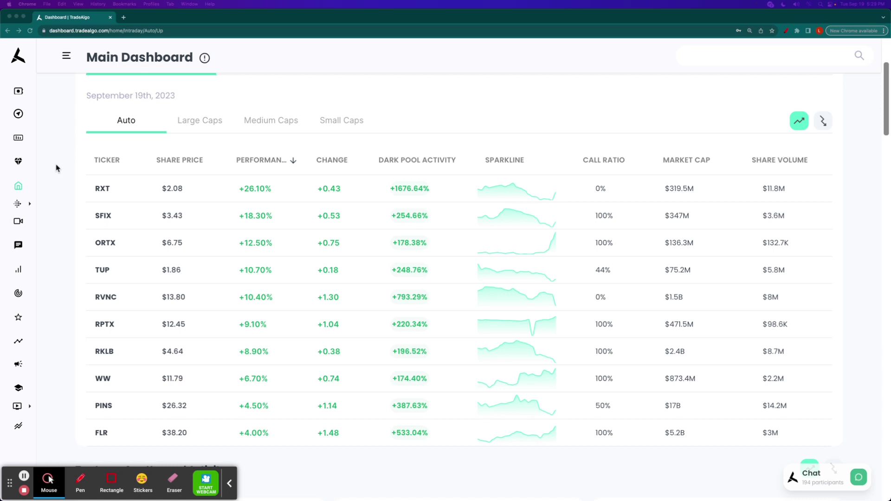
Browse the Large Caps, Medium Caps and Small Caps dark-pool activity tables
{"action": "left_click", "coordinate": [181, 138]}
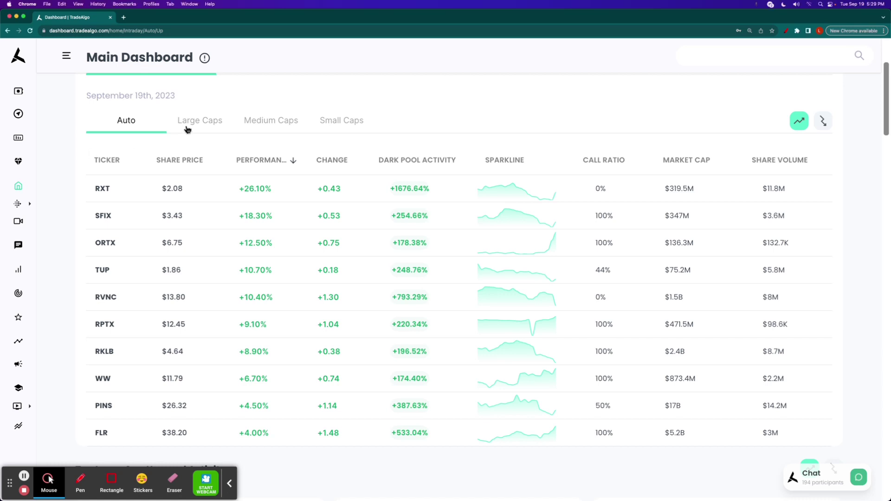
{"action": "left_click", "coordinate": [188, 129]}
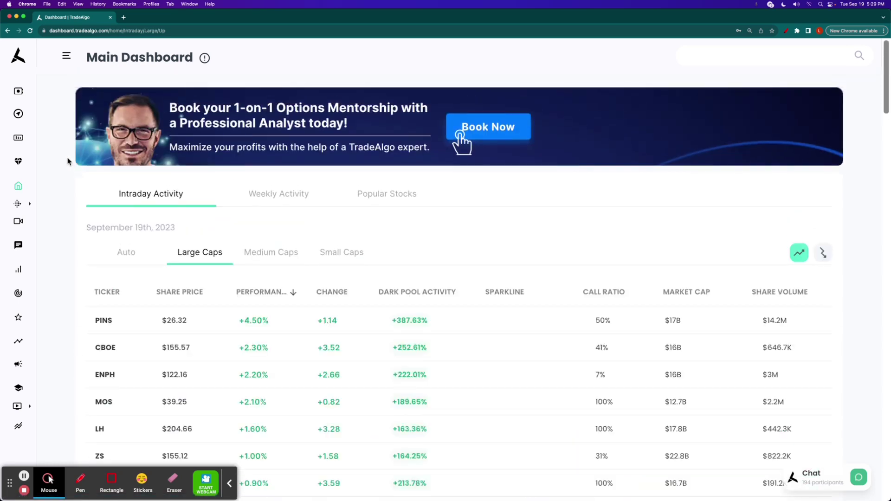
{"action": "left_click", "coordinate": [250, 111]}
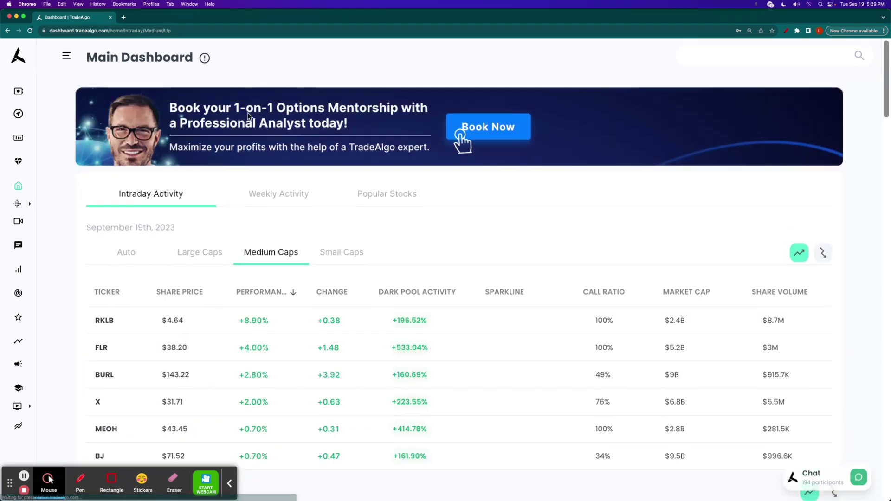
{"action": "left_click", "coordinate": [327, 168]}
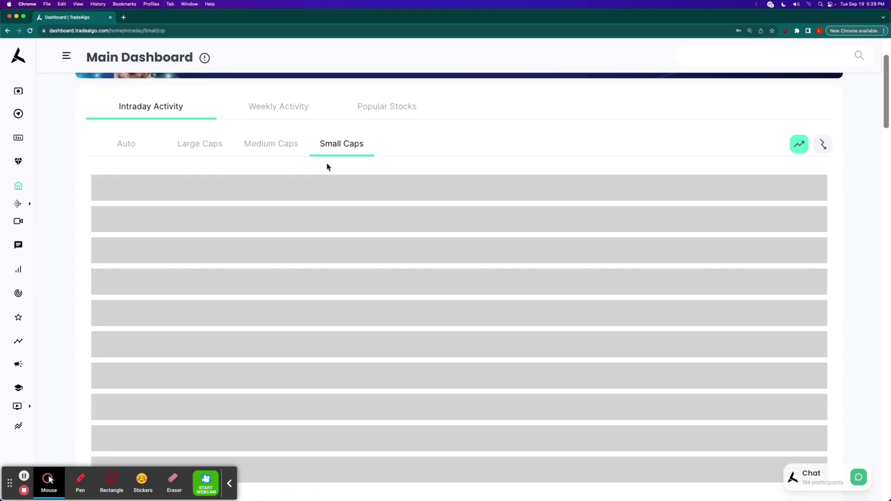
{"action": "scroll", "coordinate": [231, 177], "scroll_direction": "down", "scroll_amount": 1}
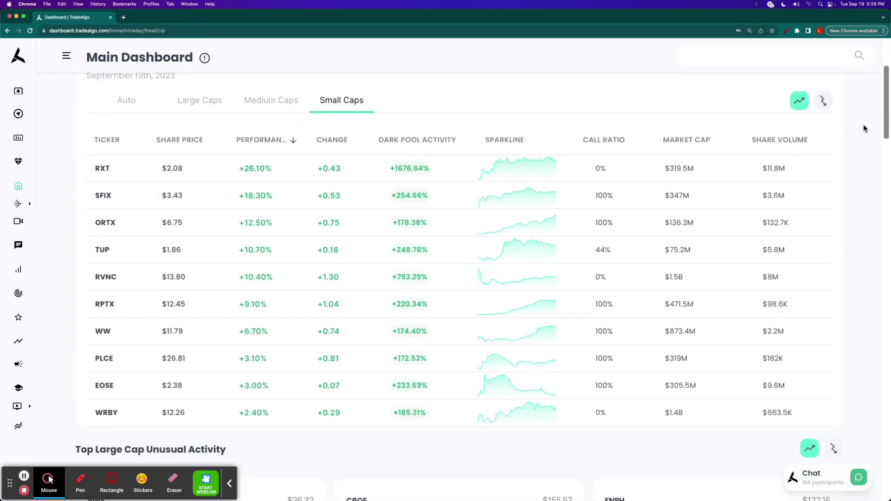
Switch to Trending Down and return through Medium Caps to the Large Caps decliners
{"action": "left_click", "coordinate": [828, 101]}
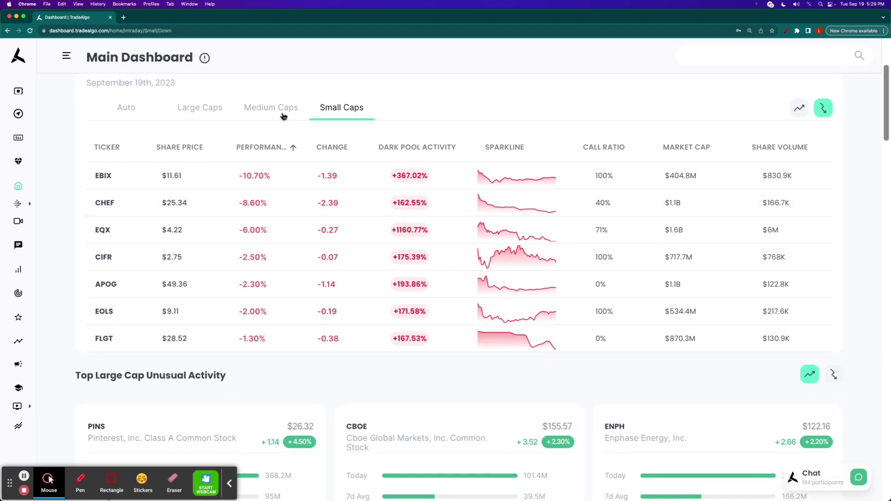
{"action": "left_click", "coordinate": [283, 115]}
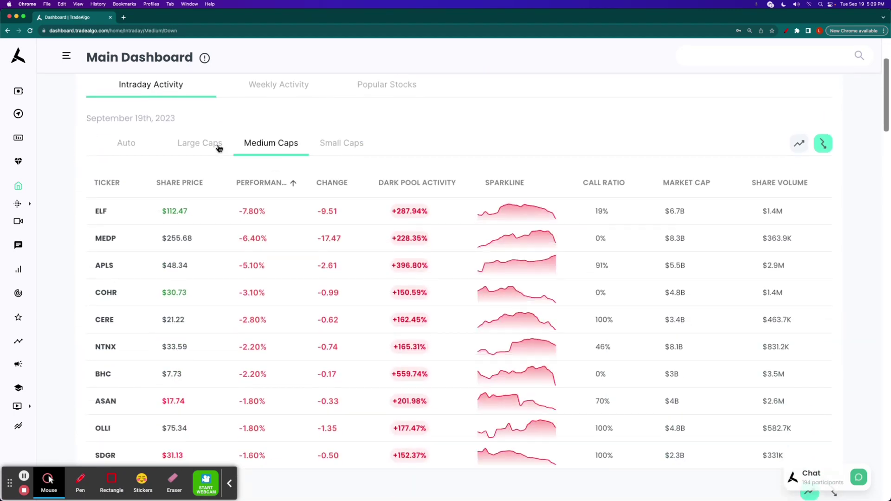
{"action": "left_click", "coordinate": [216, 146]}
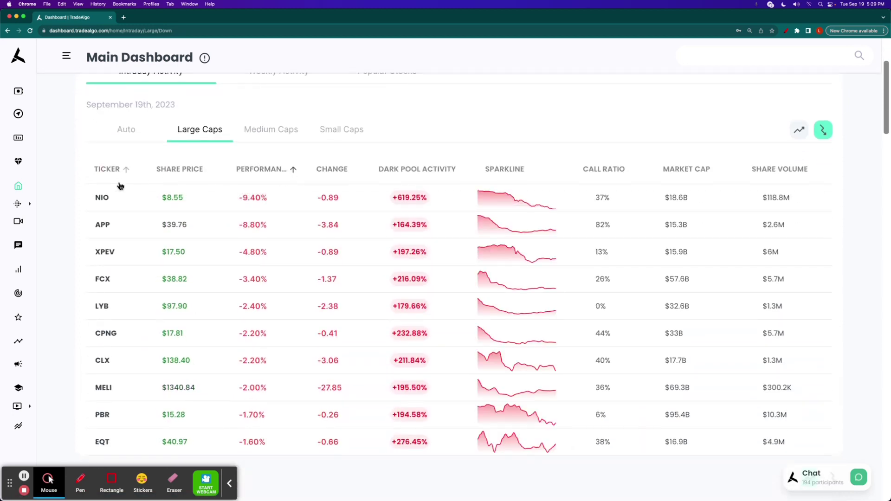
{"action": "left_click", "coordinate": [112, 480]}
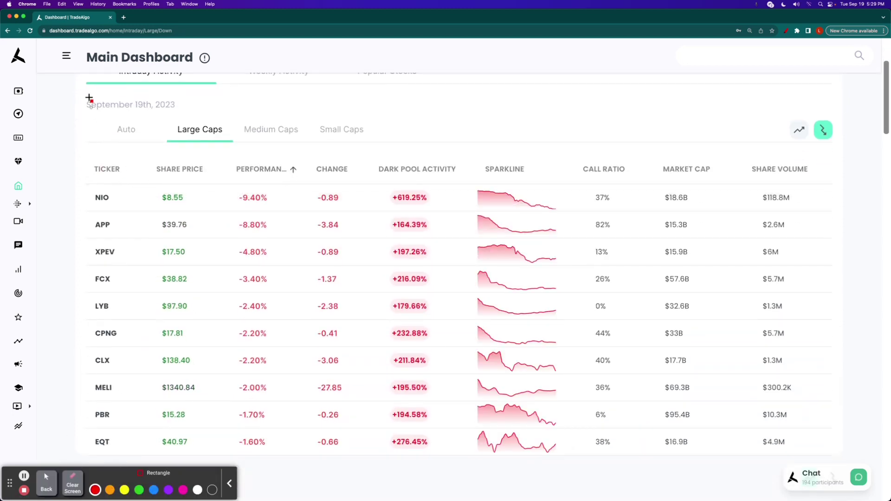
{"action": "left_click_drag", "start_coordinate": [75, 94], "coordinate": [184, 119]}
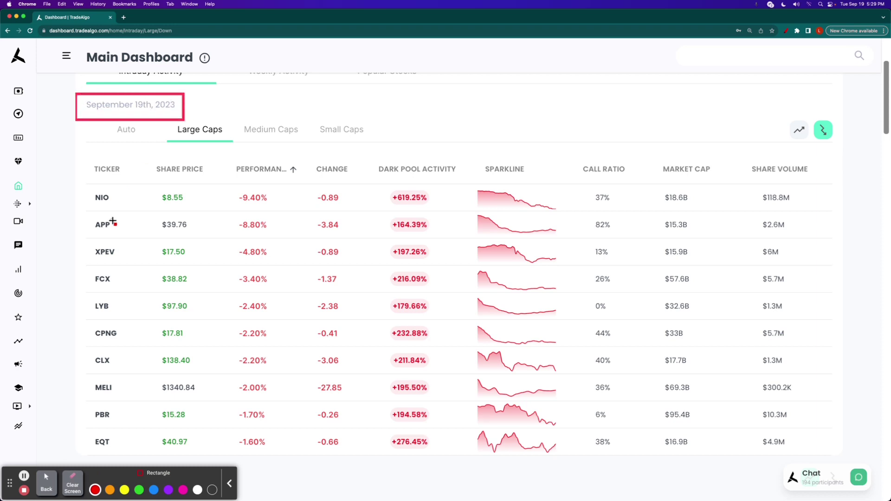
{"action": "mouse_move", "coordinate": [76, 169]}
{"action": "left_mouse_down"}
{"action": "mouse_move", "coordinate": [686, 223]}
{"action": "mouse_move", "coordinate": [826, 226]}
{"action": "left_mouse_up"}
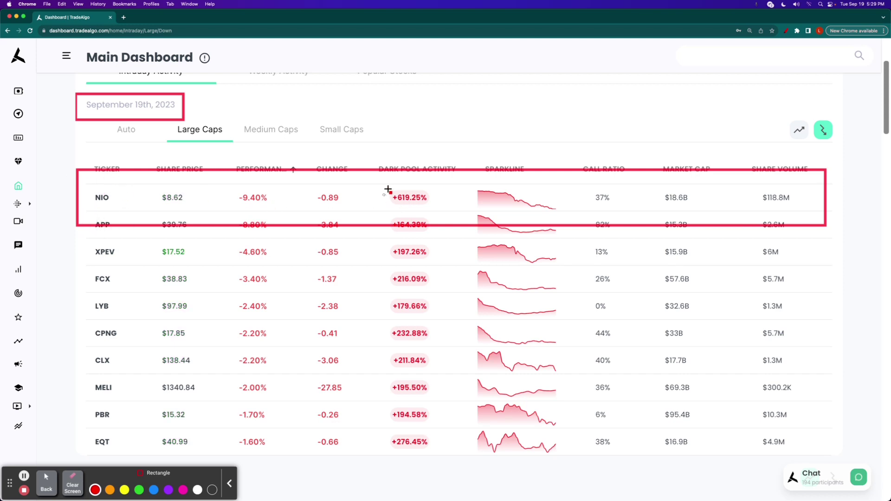
{"action": "left_click_drag", "start_coordinate": [378, 185], "coordinate": [435, 212]}
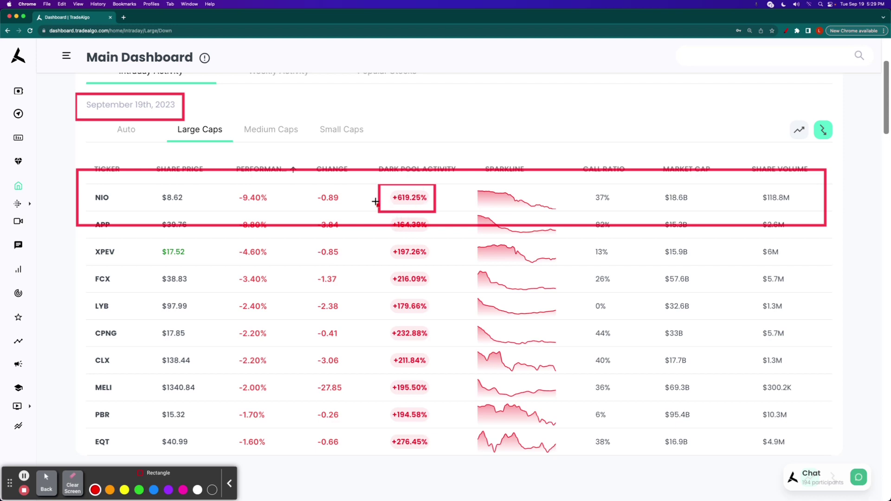
{"action": "left_click_drag", "start_coordinate": [231, 187], "coordinate": [275, 209]}
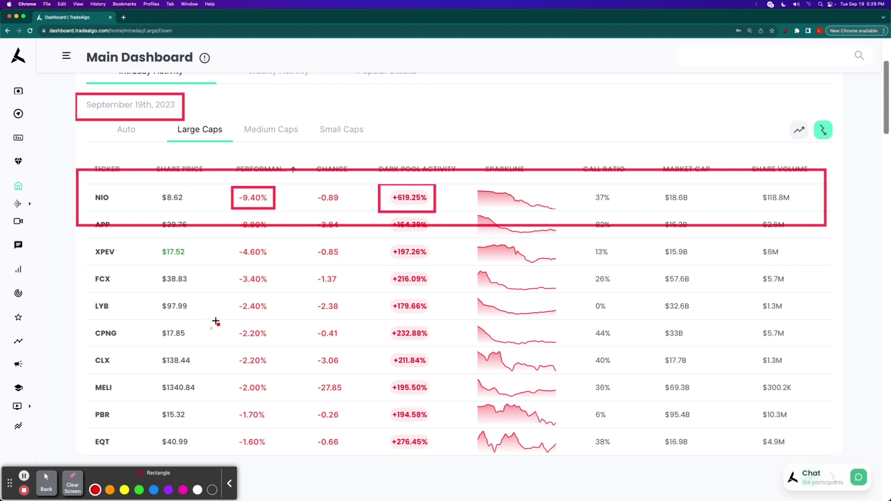
{"action": "left_click", "coordinate": [72, 482]}
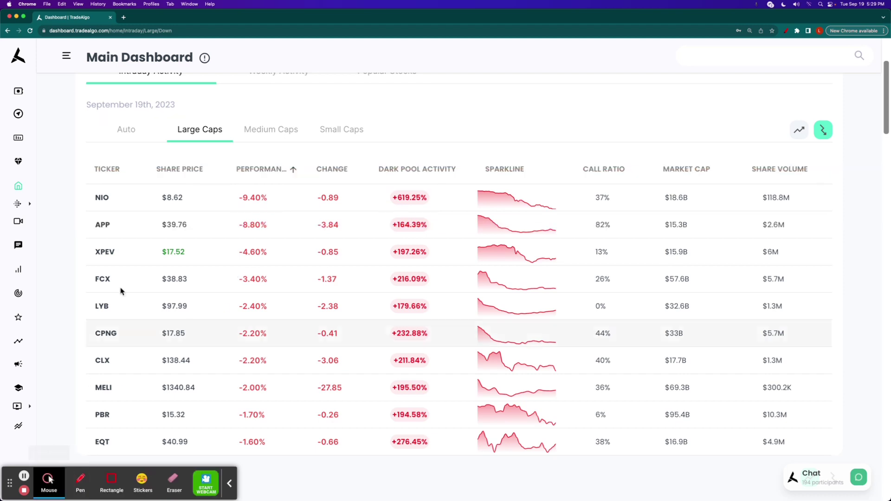
Open NIO's company page and scroll down to its Unusual Activity section
{"action": "left_click", "coordinate": [101, 198]}
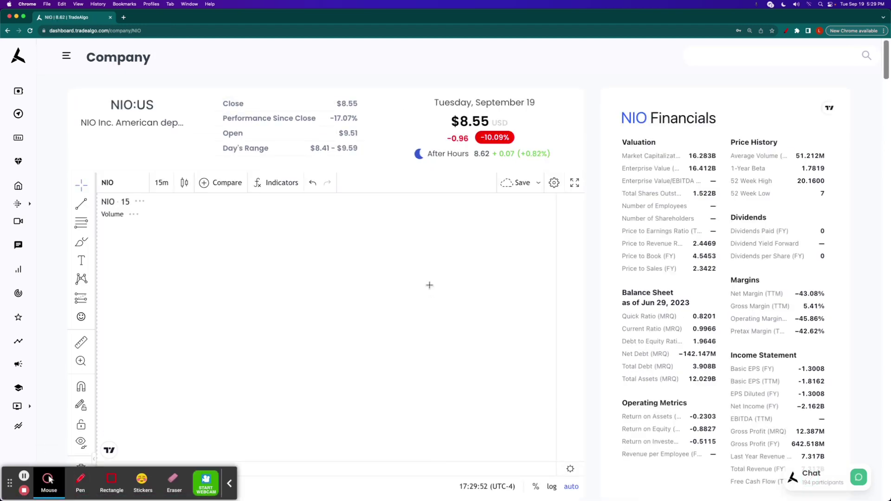
{"action": "scroll", "coordinate": [630, 285], "scroll_direction": "down", "scroll_amount": 1}
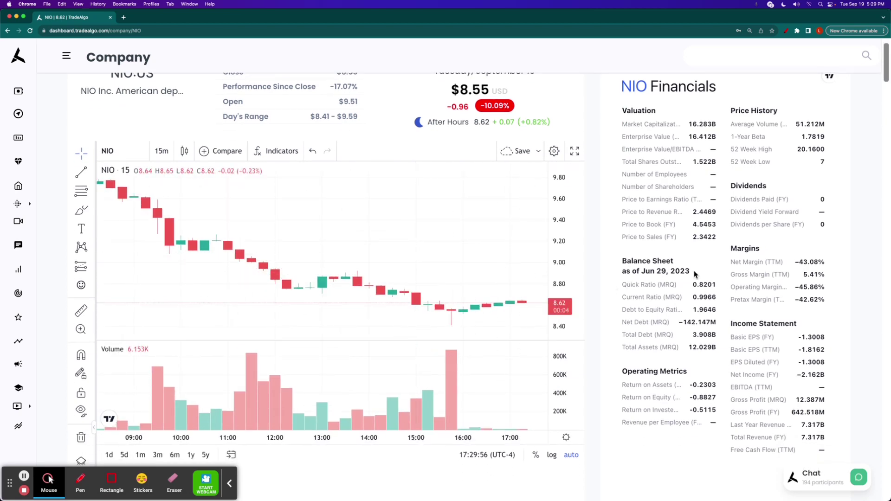
{"action": "scroll", "coordinate": [694, 274], "scroll_direction": "down", "scroll_amount": 15}
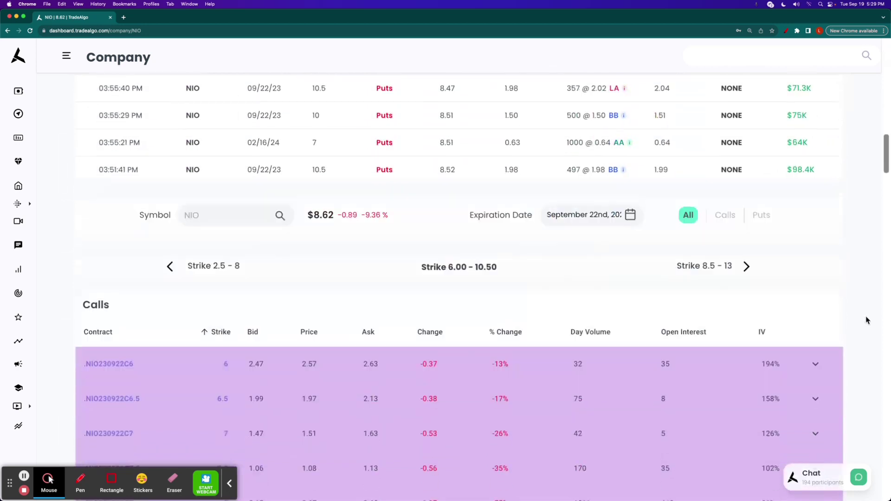
{"action": "scroll", "coordinate": [865, 320], "scroll_direction": "down", "scroll_amount": 15}
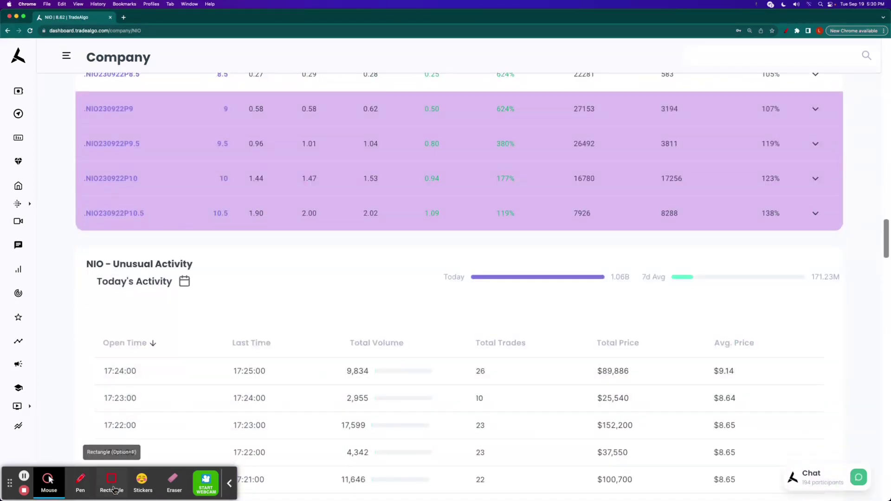
Box the Today versus 7d Avg volume bars and the 1.06B figure, then clear them
{"action": "left_click", "coordinate": [114, 488]}
{"action": "left_click_drag", "start_coordinate": [427, 260], "coordinate": [860, 291]}
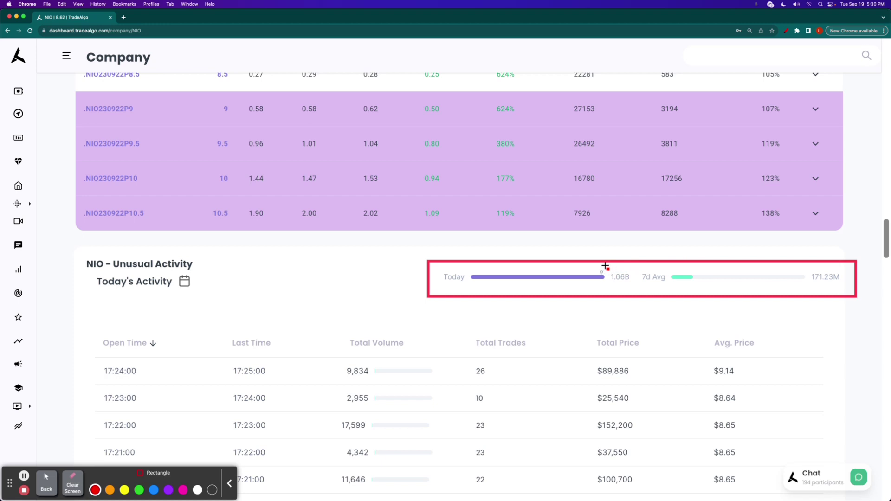
{"action": "left_click_drag", "start_coordinate": [600, 267], "coordinate": [636, 281]}
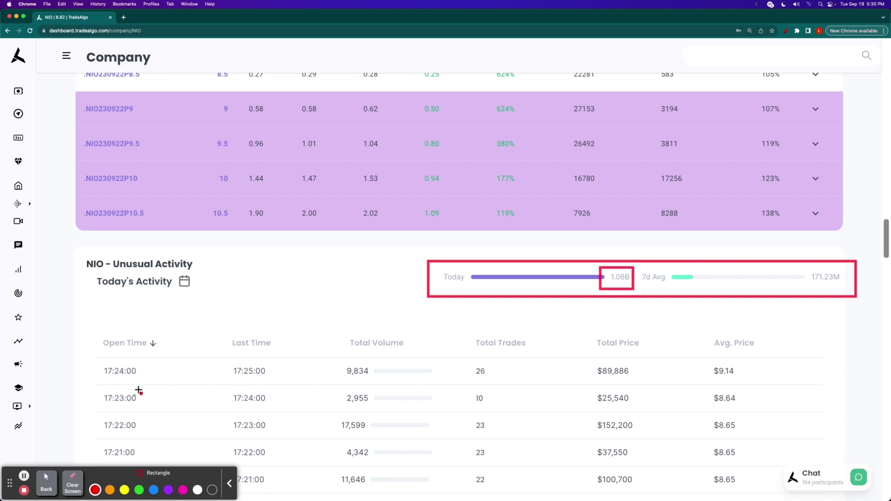
{"action": "left_click", "coordinate": [73, 483]}
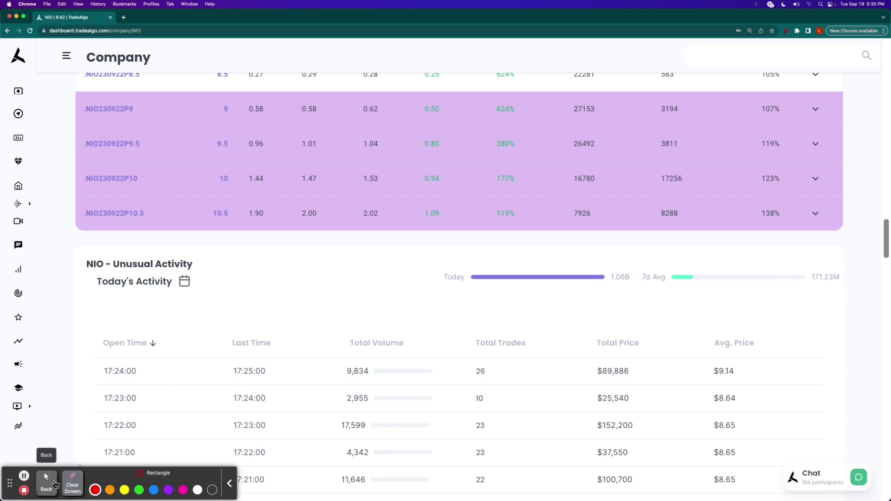
{"action": "left_click", "coordinate": [46, 482]}
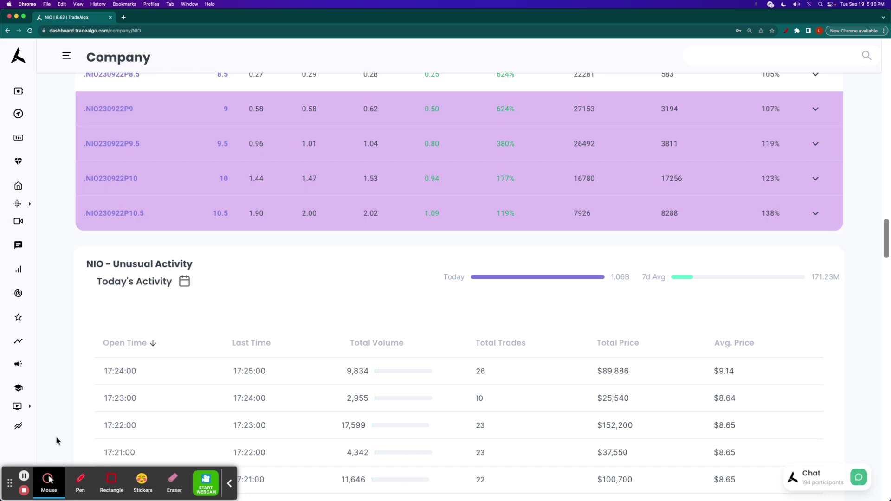
Scroll back up to NIO's price chart and go to the Alerts page
{"action": "scroll", "coordinate": [72, 388], "scroll_direction": "up", "scroll_amount": 2}
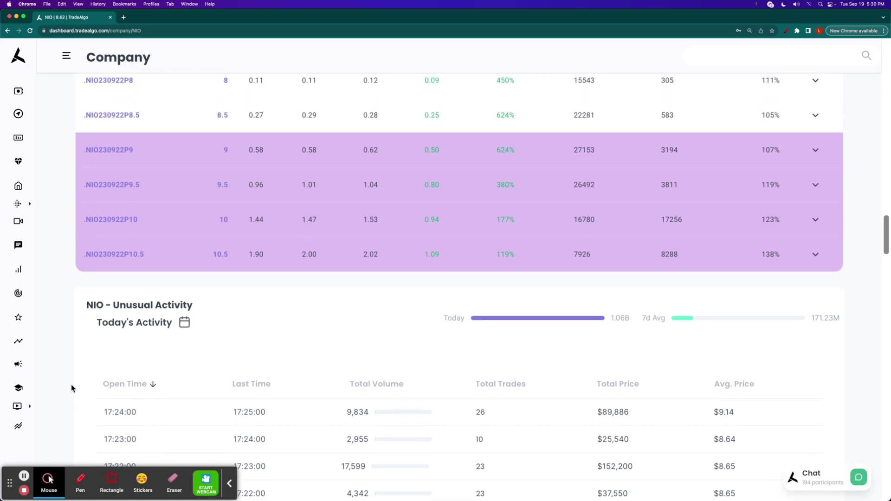
{"action": "scroll", "coordinate": [72, 387], "scroll_direction": "up", "scroll_amount": 20}
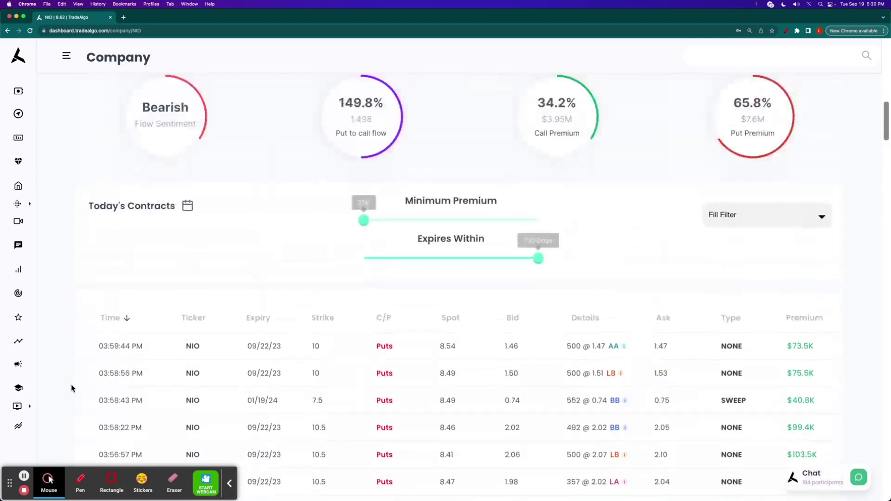
{"action": "scroll", "coordinate": [71, 384], "scroll_direction": "up", "scroll_amount": 10}
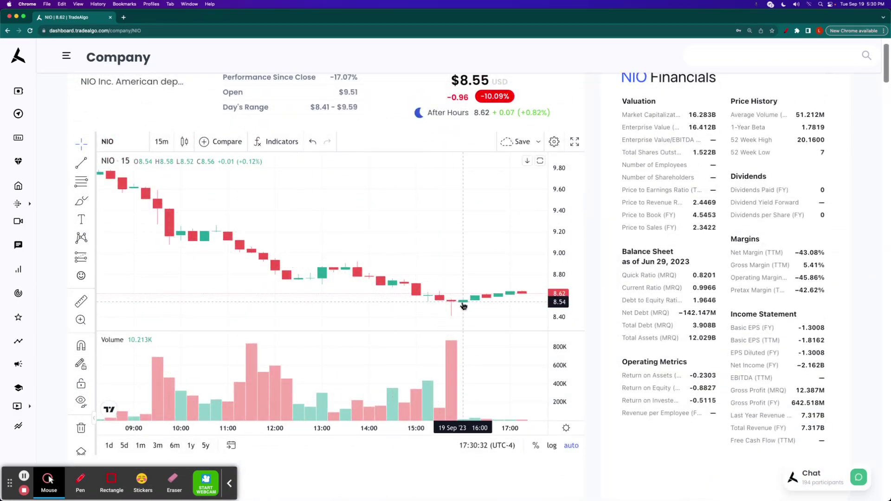
{"action": "left_click", "coordinate": [25, 364]}
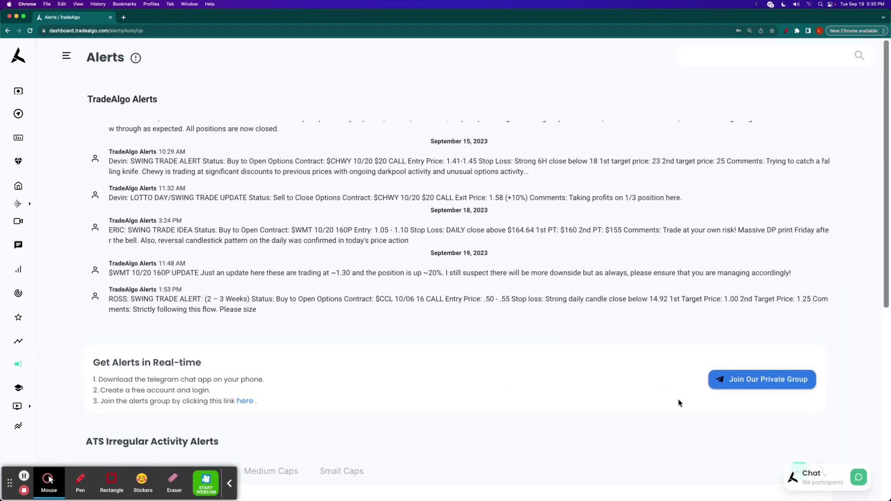
Filter the irregular-activity alerts to trending-down stocks
{"action": "scroll", "coordinate": [773, 410], "scroll_direction": "down", "scroll_amount": 2}
{"action": "left_click", "coordinate": [821, 414]}
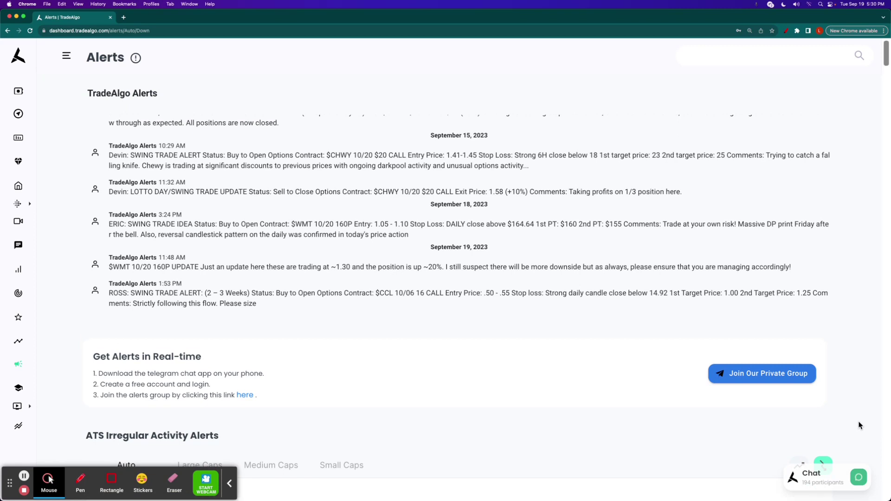
{"action": "key", "text": "super+f"}
{"action": "type", "text": "nio"}
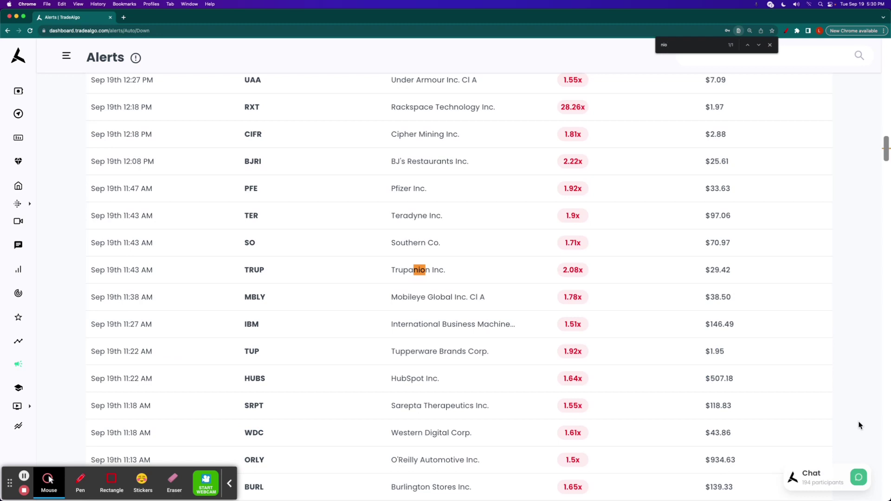
{"action": "key", "text": "BackSpace"}
{"action": "key", "text": "BackSpace"}
{"action": "key", "text": "BackSpace"}
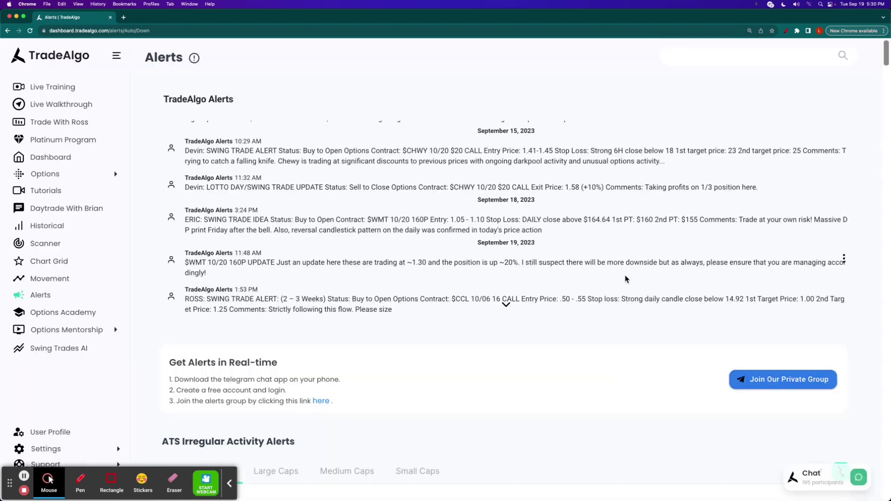
Search the page for 'nio' and step to the NIO Inc. ADR alert
{"action": "key", "text": "super+f"}
{"action": "type", "text": "nio"}
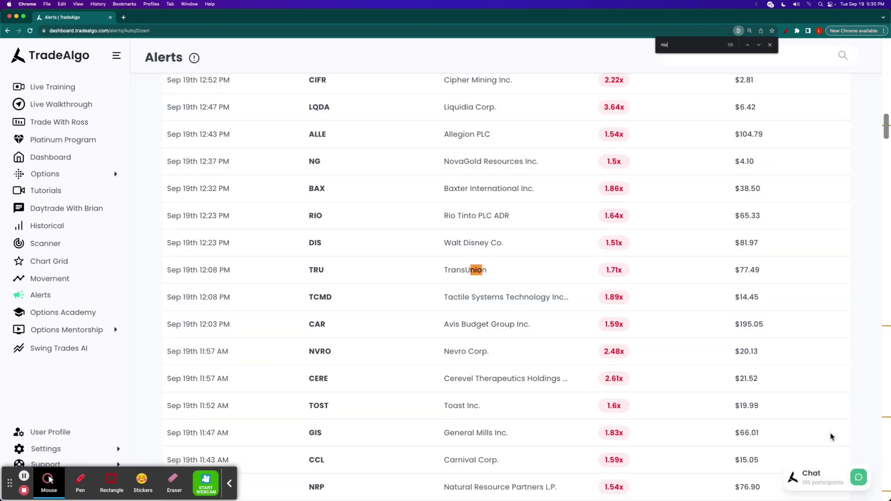
{"action": "key", "text": "Return"}
{"action": "key", "text": "Return"}
{"action": "key", "text": "Return"}
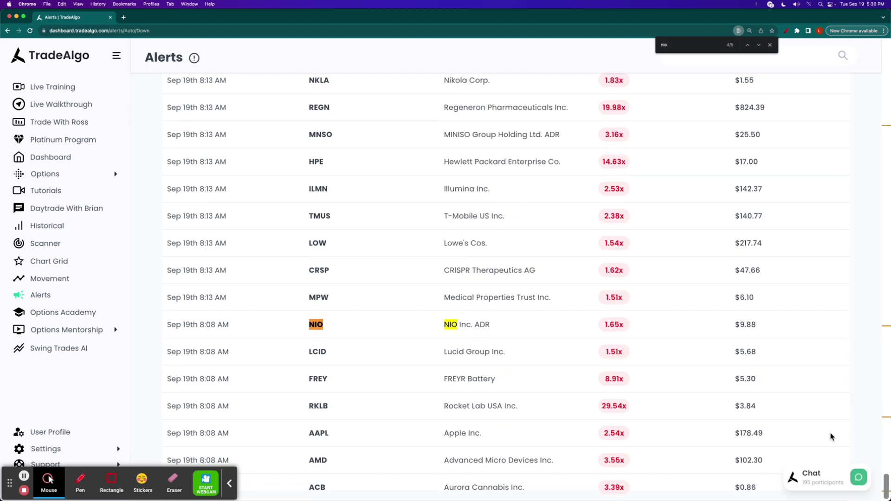
{"action": "left_click", "coordinate": [265, 325]}
Outline the NIO row, its 1.65x ratio and its date cell with rectangles, then clear
{"action": "left_click", "coordinate": [113, 482]}
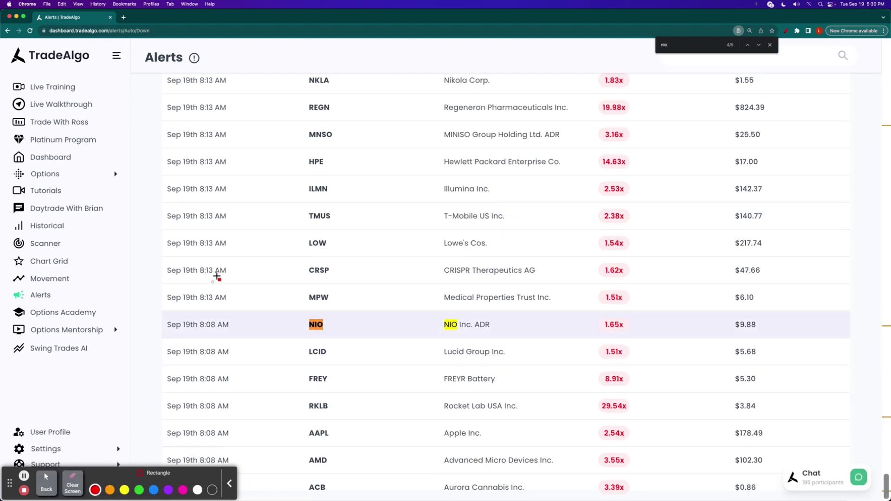
{"action": "left_click_drag", "start_coordinate": [151, 299], "coordinate": [848, 346]}
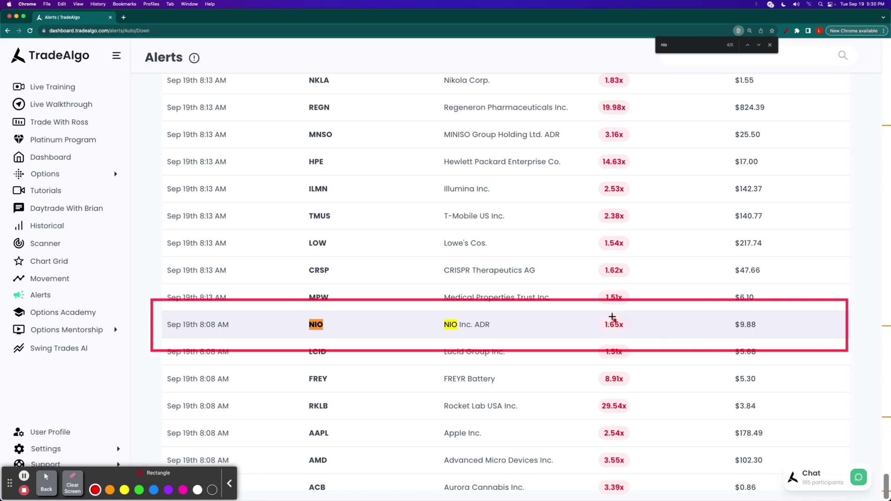
{"action": "mouse_move", "coordinate": [587, 312]}
{"action": "left_mouse_down"}
{"action": "mouse_move", "coordinate": [640, 332]}
{"action": "mouse_move", "coordinate": [636, 338]}
{"action": "left_mouse_up"}
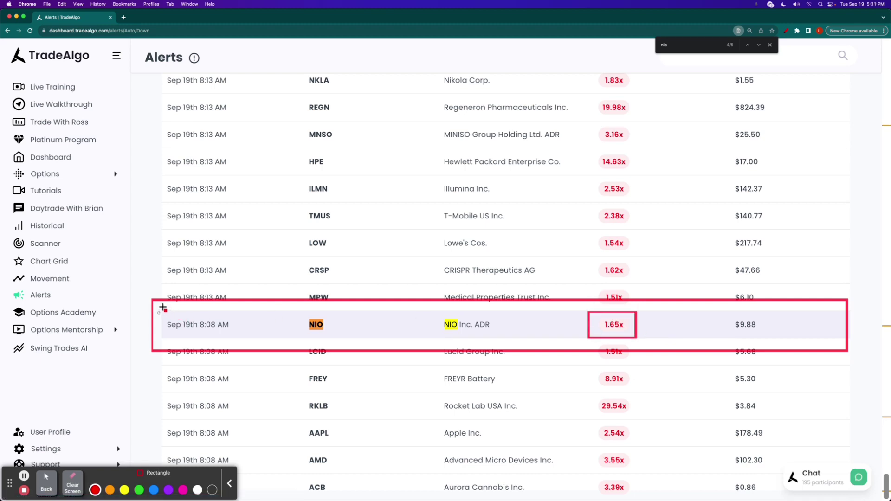
{"action": "left_click_drag", "start_coordinate": [163, 307], "coordinate": [242, 335]}
{"action": "left_click", "coordinate": [52, 482]}
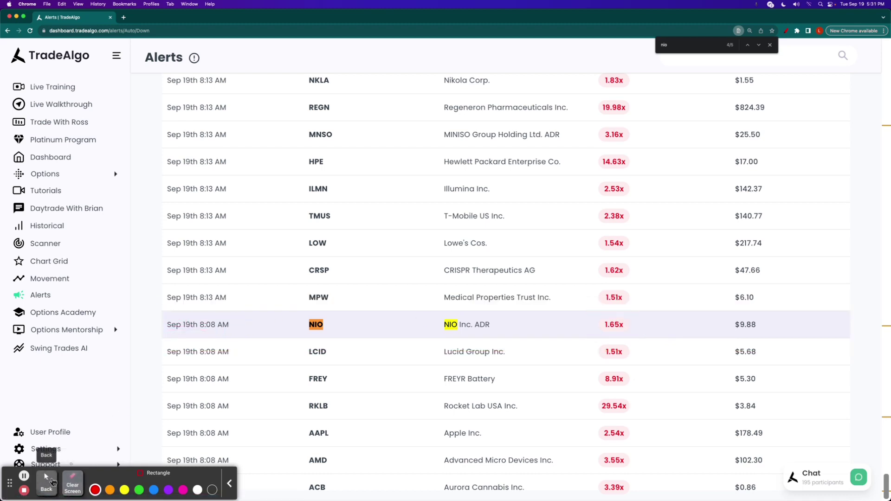
Open NIO's page, collapse the sidebar, and show the NIO230922P9 put's contract chart
{"action": "left_click", "coordinate": [315, 324]}
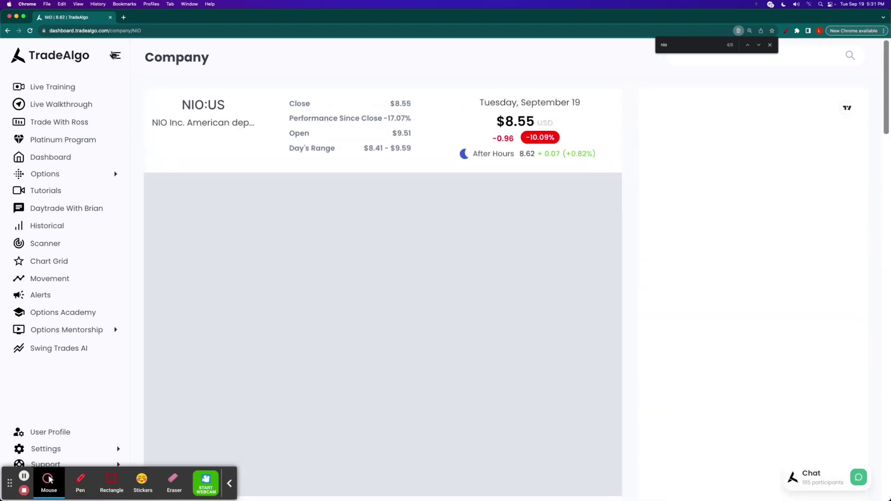
{"action": "left_click", "coordinate": [114, 56]}
{"action": "scroll", "coordinate": [693, 310], "scroll_direction": "down", "scroll_amount": 15}
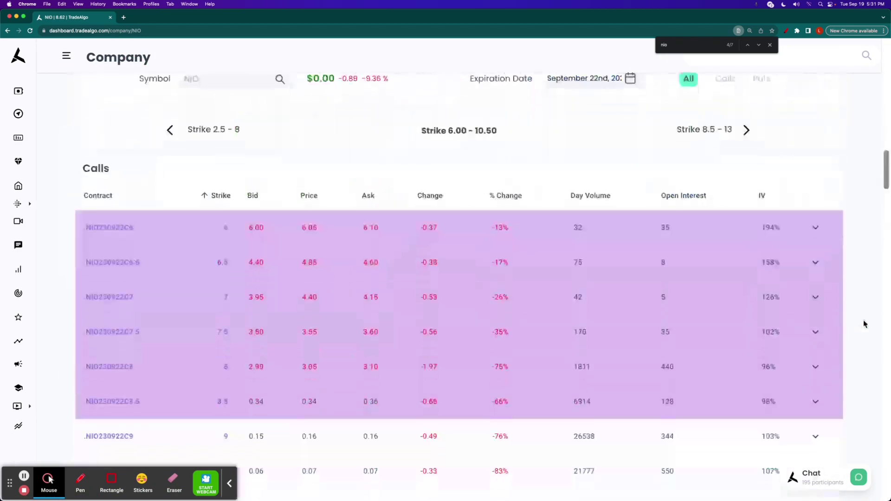
{"action": "scroll", "coordinate": [865, 324], "scroll_direction": "down", "scroll_amount": 10}
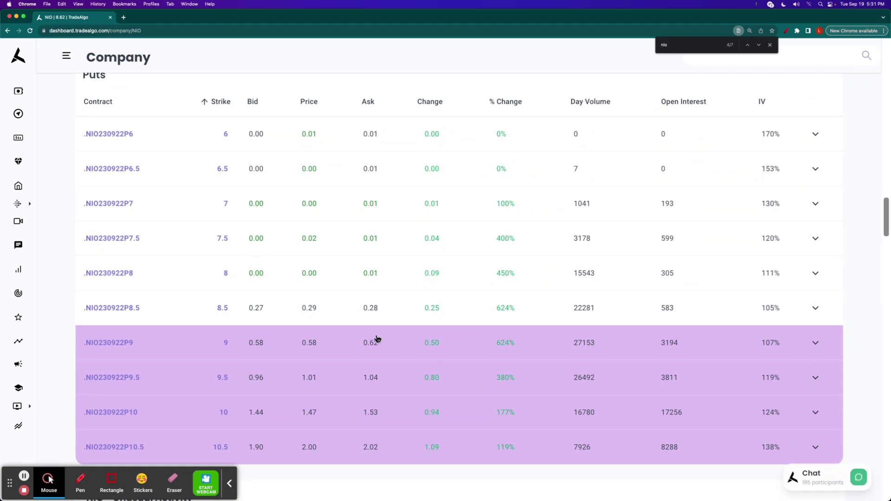
{"action": "left_click", "coordinate": [195, 351]}
{"action": "left_click", "coordinate": [169, 376]}
Measure the P9 put from the 09:30 low to the 15:45 top: 0.61 (746.41%) over 25 bars
{"action": "scroll", "coordinate": [127, 255], "scroll_direction": "down", "scroll_amount": 2}
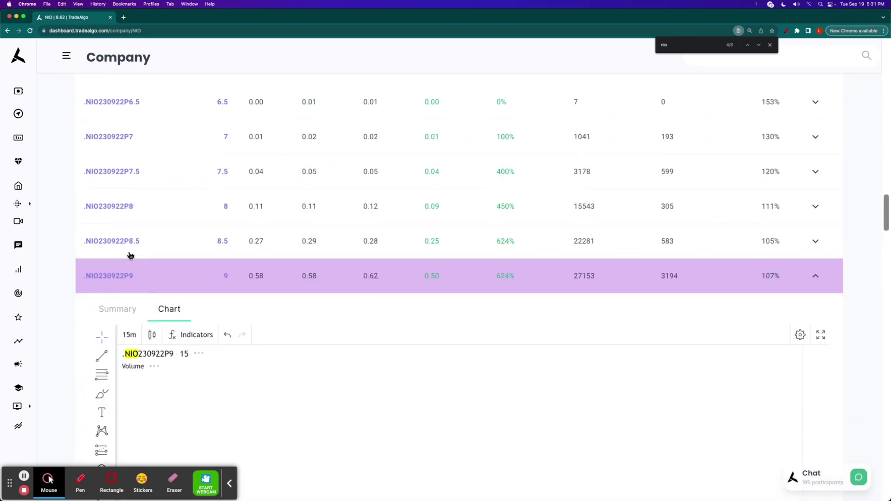
{"action": "scroll", "coordinate": [107, 237], "scroll_direction": "down", "scroll_amount": 2}
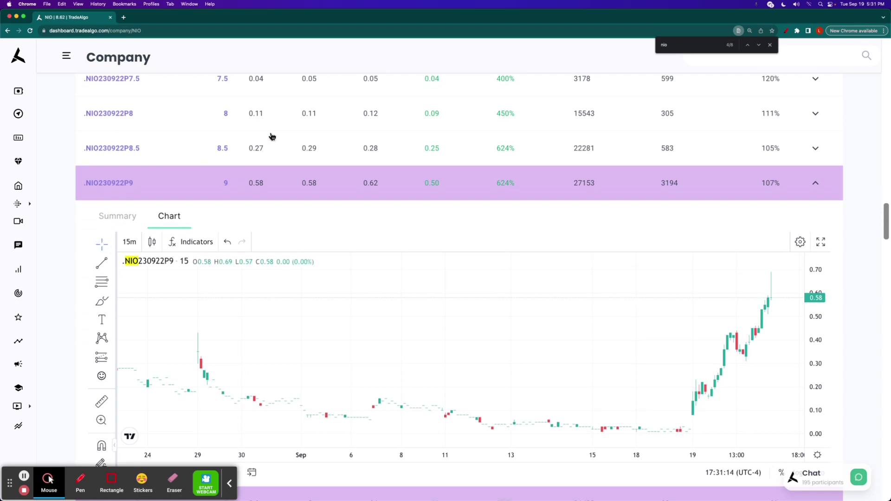
{"action": "scroll", "coordinate": [324, 195], "scroll_direction": "down", "scroll_amount": 1}
{"action": "scroll", "coordinate": [561, 373], "scroll_direction": "up", "scroll_amount": 3}
{"action": "left_click_drag", "start_coordinate": [564, 349], "coordinate": [487, 364]}
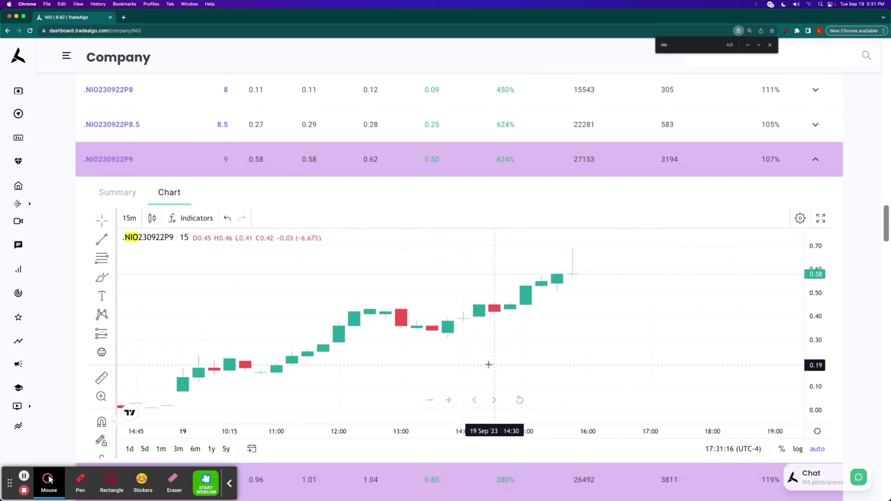
{"action": "left_click", "coordinate": [101, 374]}
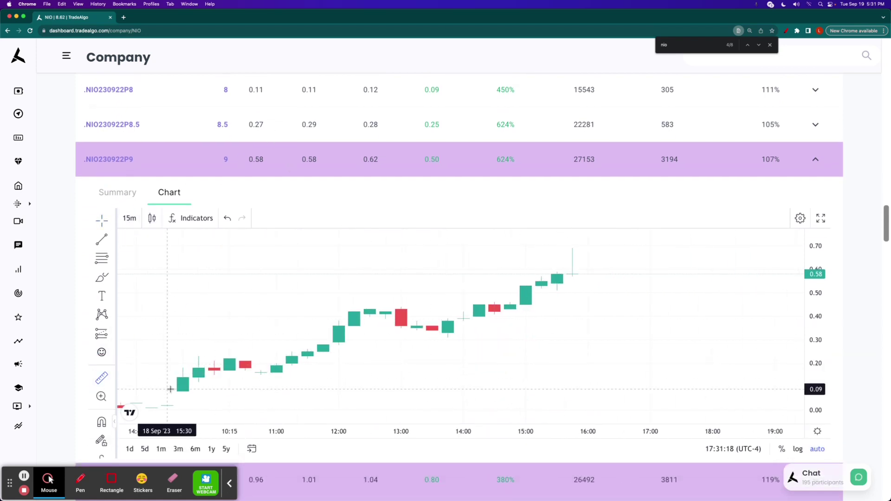
{"action": "left_click", "coordinate": [181, 390]}
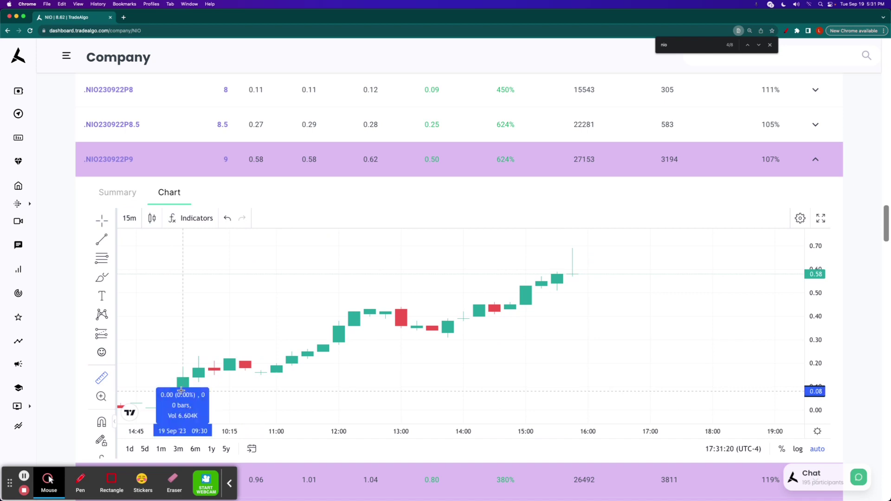
{"action": "left_click", "coordinate": [572, 249]}
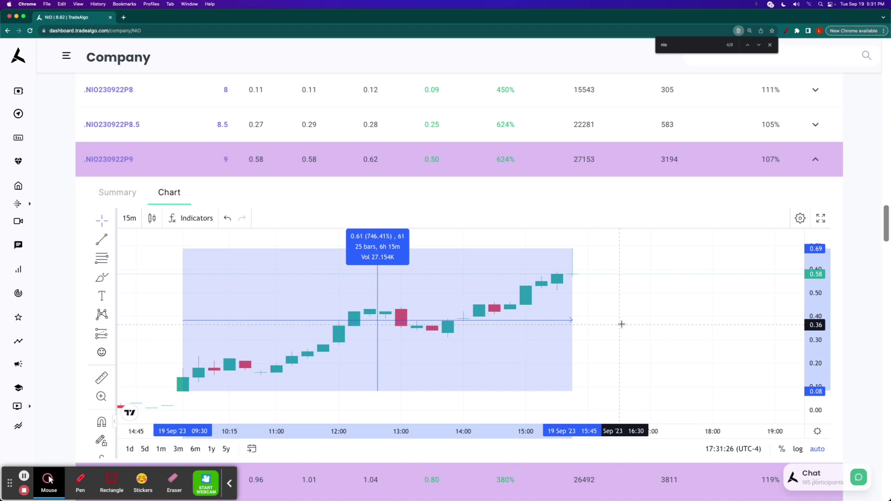
{"action": "left_click", "coordinate": [80, 481]}
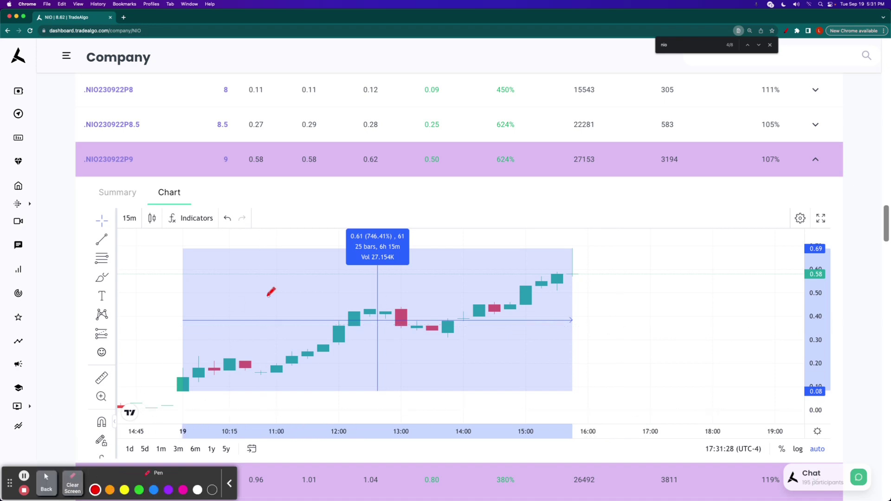
{"action": "mouse_move", "coordinate": [352, 220]}
{"action": "left_mouse_down"}
{"action": "mouse_move", "coordinate": [406, 232]}
{"action": "mouse_move", "coordinate": [404, 254]}
{"action": "left_mouse_up"}
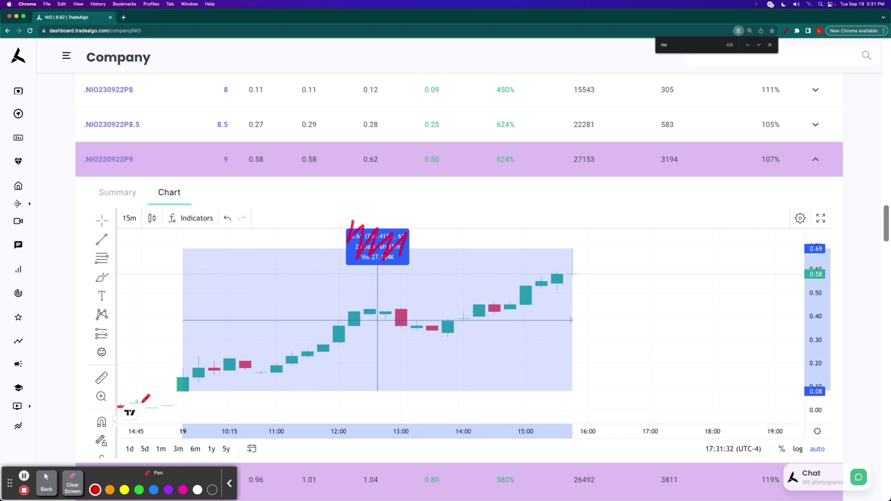
{"action": "mouse_move", "coordinate": [180, 395]}
{"action": "left_mouse_down"}
{"action": "mouse_move", "coordinate": [190, 378]}
{"action": "mouse_move", "coordinate": [540, 273]}
{"action": "left_mouse_up"}
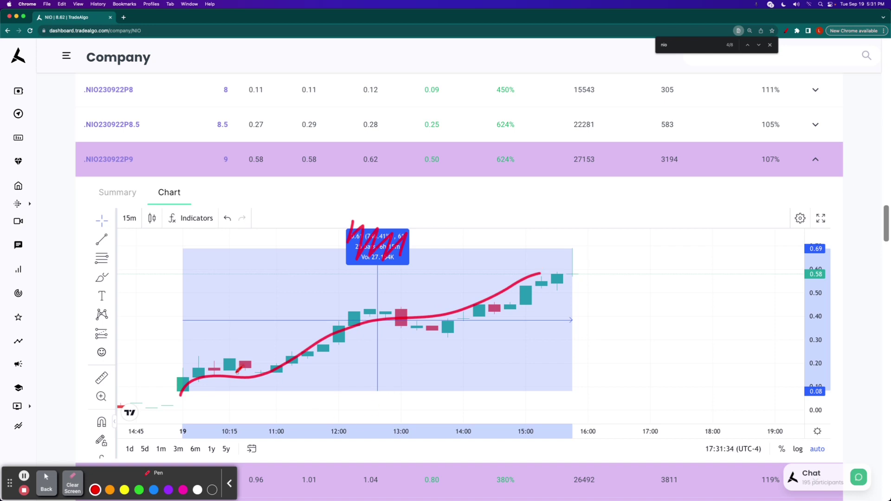
{"action": "mouse_move", "coordinate": [194, 381]}
{"action": "left_mouse_down"}
{"action": "mouse_move", "coordinate": [167, 369]}
{"action": "mouse_move", "coordinate": [221, 388]}
{"action": "mouse_move", "coordinate": [156, 370]}
{"action": "mouse_move", "coordinate": [174, 292]}
{"action": "left_mouse_up"}
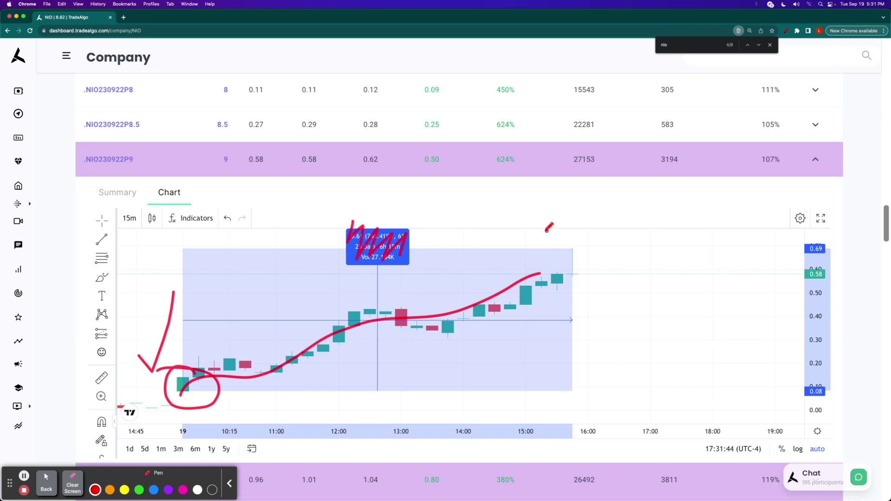
{"action": "left_click_drag", "start_coordinate": [546, 231], "coordinate": [605, 288]}
{"action": "left_click_drag", "start_coordinate": [594, 232], "coordinate": [564, 295]}
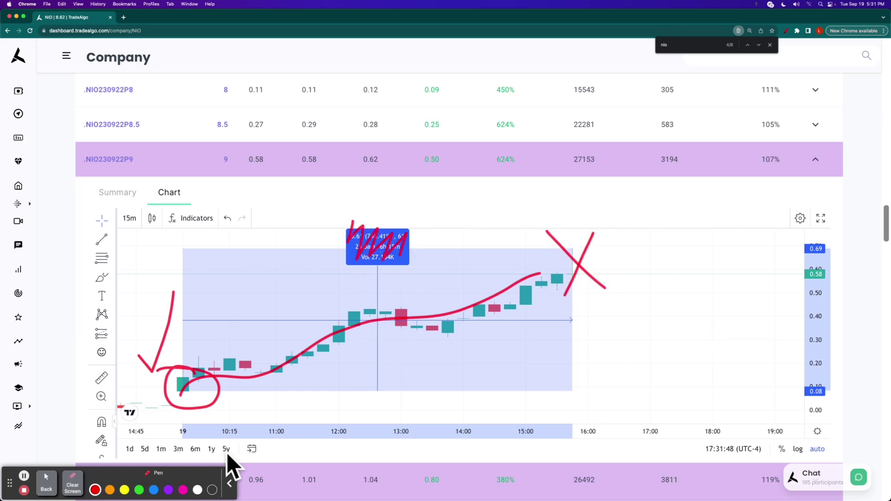
{"action": "left_click", "coordinate": [72, 483]}
{"action": "left_click", "coordinate": [46, 482]}
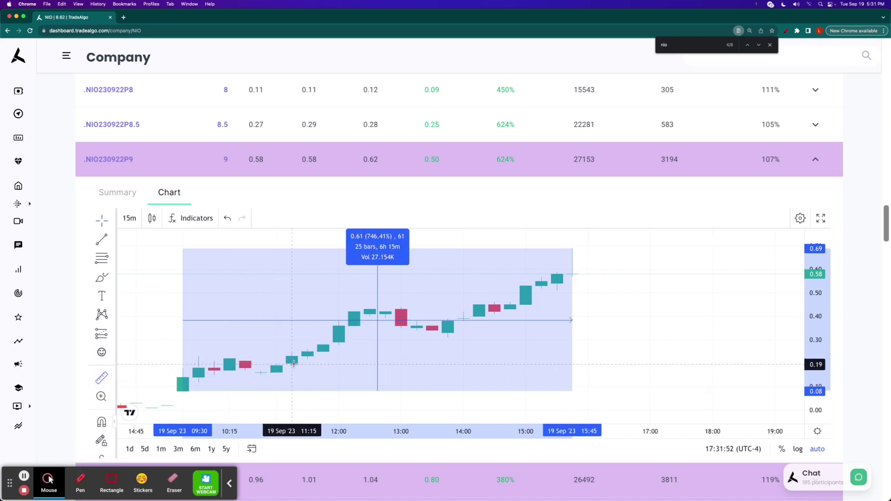
Measure 11:15 to 12:00 for 0.22 (110.76%), mark it with pen circle, check and X, then clear
{"action": "left_click", "coordinate": [293, 363]}
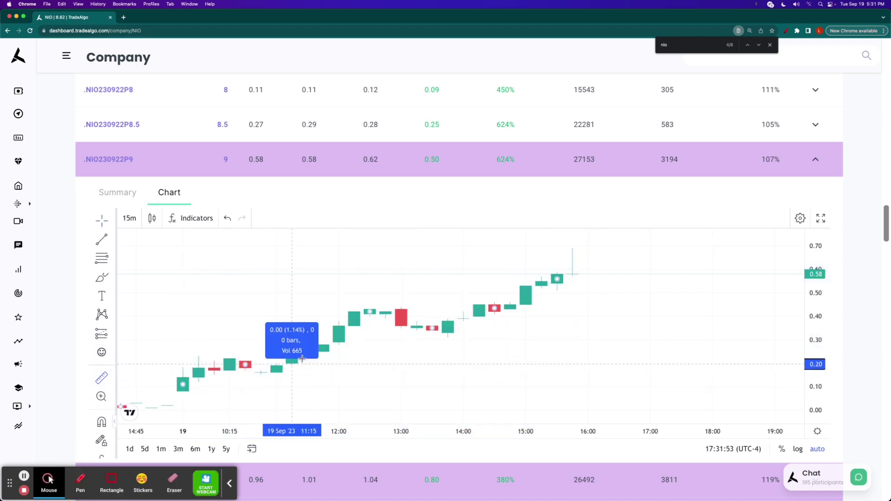
{"action": "left_click", "coordinate": [356, 313]}
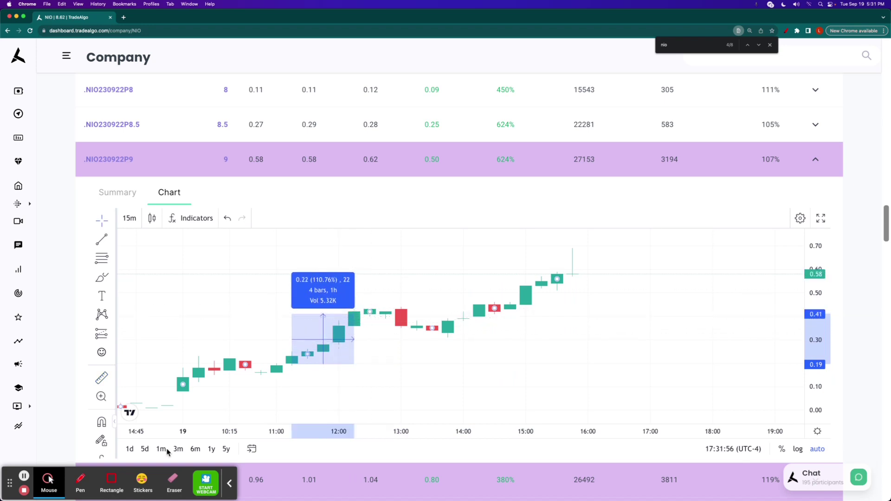
{"action": "left_click", "coordinate": [82, 479]}
{"action": "mouse_move", "coordinate": [343, 273]}
{"action": "left_mouse_down"}
{"action": "mouse_move", "coordinate": [299, 312]}
{"action": "mouse_move", "coordinate": [304, 253]}
{"action": "left_mouse_up"}
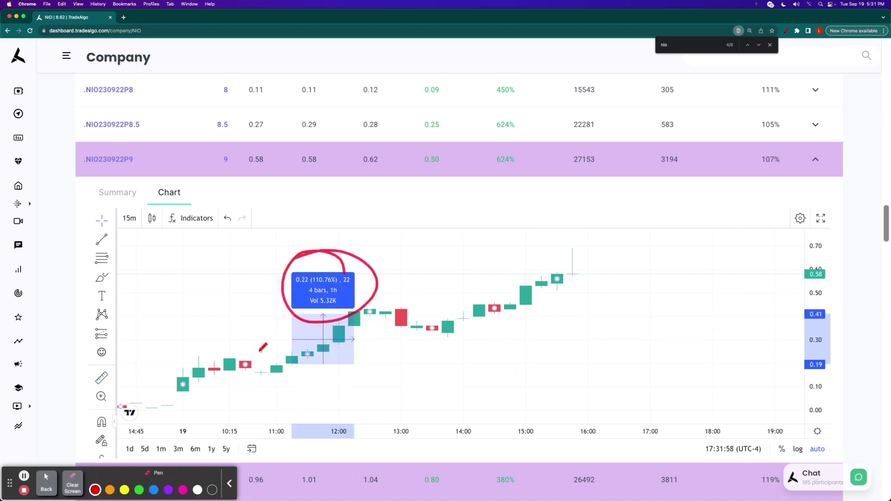
{"action": "mouse_move", "coordinate": [157, 373]}
{"action": "left_mouse_down"}
{"action": "mouse_move", "coordinate": [172, 391]}
{"action": "mouse_move", "coordinate": [187, 310]}
{"action": "left_mouse_up"}
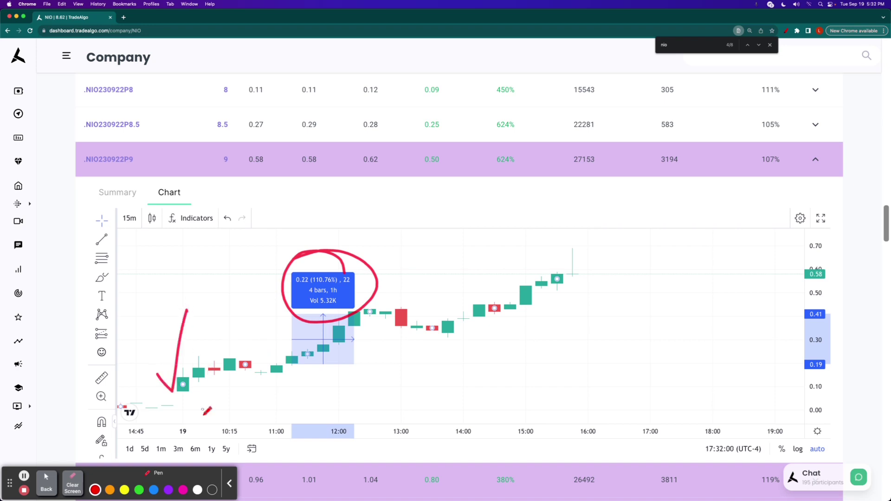
{"action": "left_click_drag", "start_coordinate": [544, 241], "coordinate": [606, 299]}
{"action": "left_click_drag", "start_coordinate": [589, 230], "coordinate": [576, 257]}
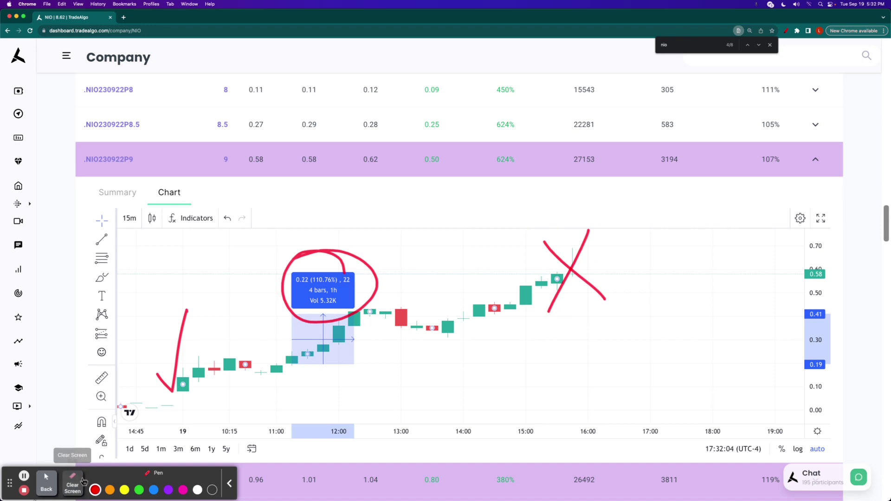
{"action": "left_click", "coordinate": [72, 485]}
{"action": "left_click", "coordinate": [48, 482]}
Return to the dashboard and list trending-down Small Caps, then Large Caps
{"action": "left_click", "coordinate": [25, 59]}
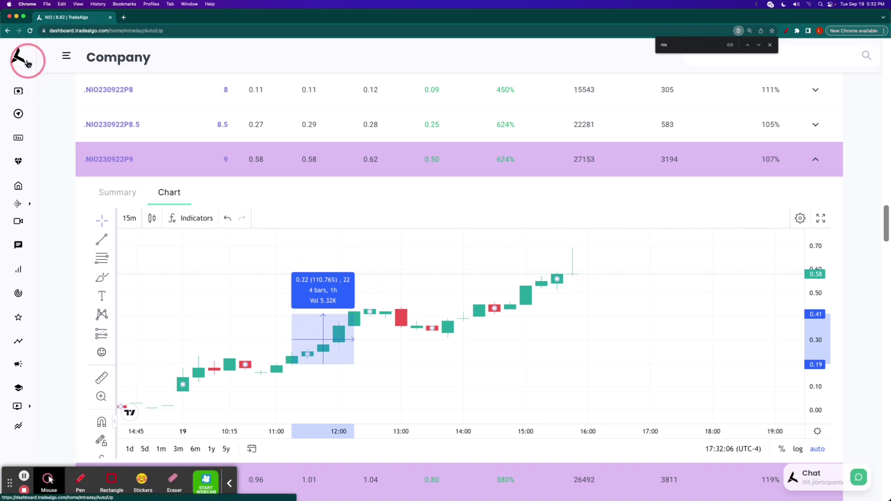
{"action": "left_click", "coordinate": [822, 253]}
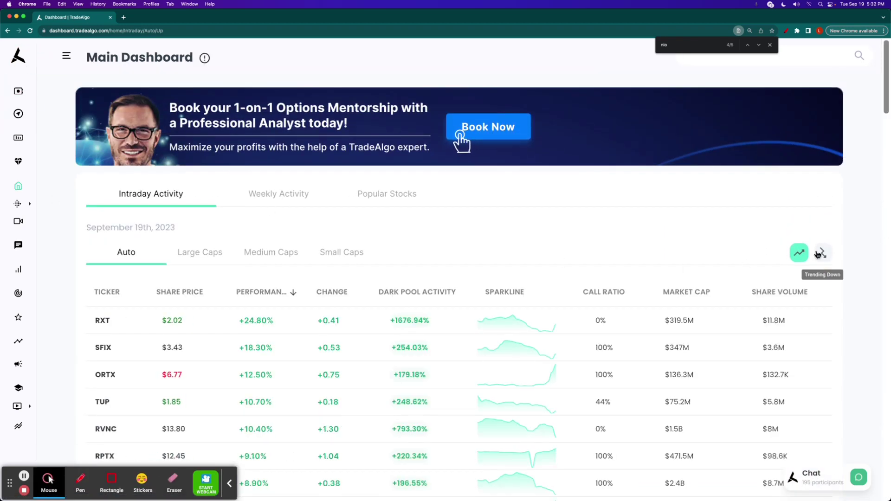
{"action": "left_click", "coordinate": [341, 250]}
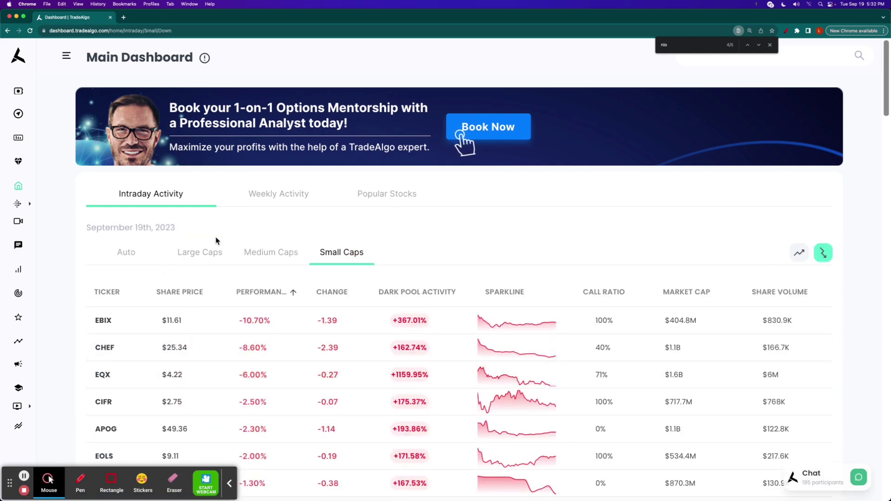
{"action": "left_click", "coordinate": [213, 256]}
Box APP's row, +164.39% dark-pool activity and -8.80% performance, clear, then show trending-down Alerts
{"action": "left_click", "coordinate": [111, 482]}
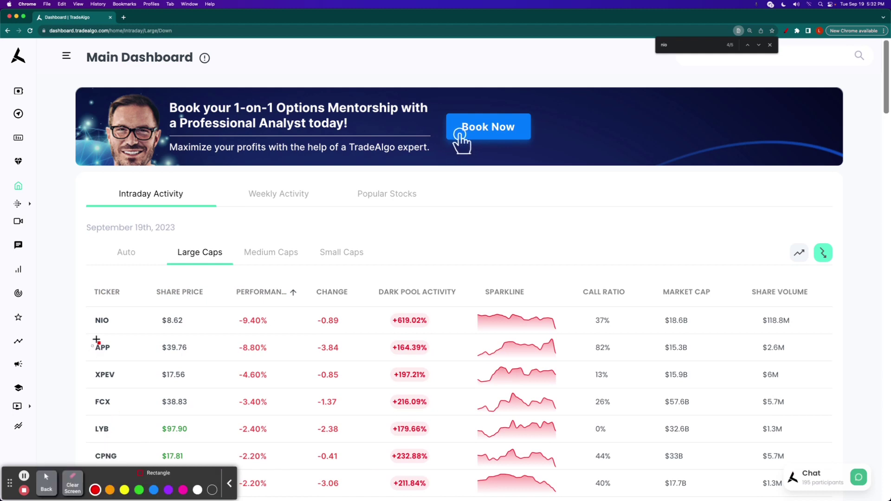
{"action": "mouse_move", "coordinate": [84, 325]}
{"action": "left_mouse_down"}
{"action": "mouse_move", "coordinate": [270, 357]}
{"action": "mouse_move", "coordinate": [743, 383]}
{"action": "mouse_move", "coordinate": [819, 375]}
{"action": "mouse_move", "coordinate": [812, 377]}
{"action": "left_mouse_up"}
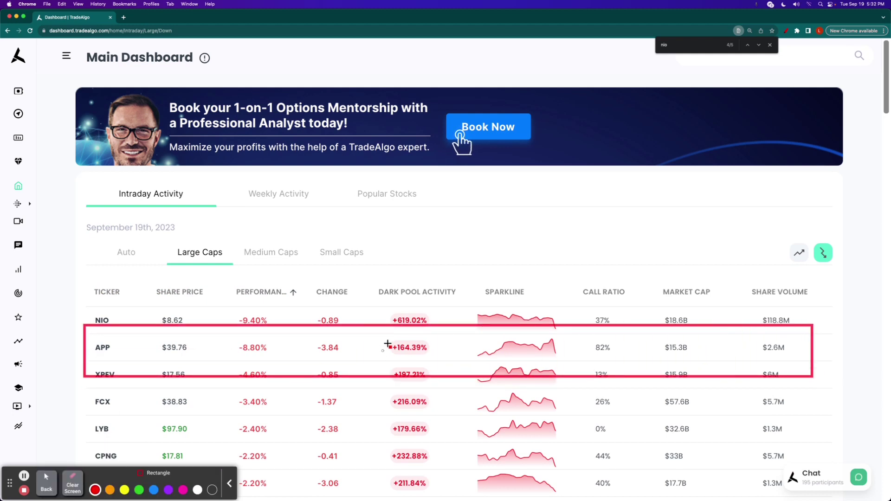
{"action": "left_click_drag", "start_coordinate": [402, 340], "coordinate": [438, 360]}
{"action": "left_click_drag", "start_coordinate": [225, 337], "coordinate": [277, 360]}
{"action": "left_click", "coordinate": [72, 485]}
{"action": "left_click", "coordinate": [46, 482]}
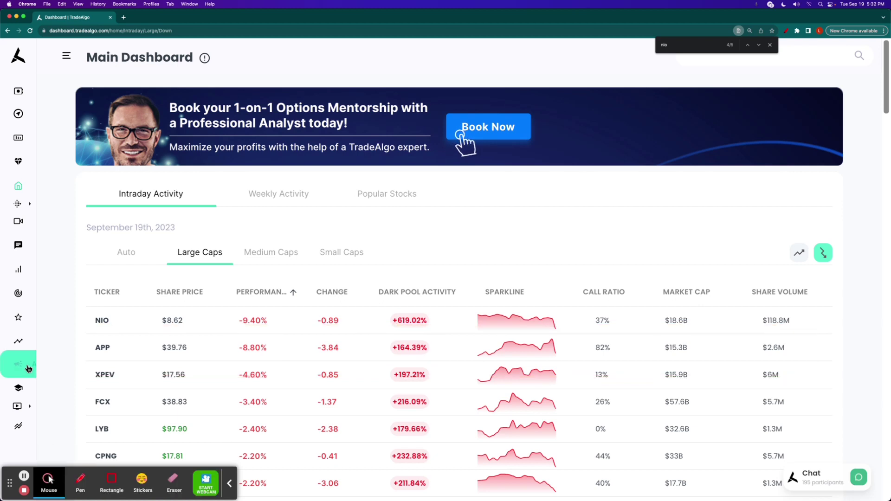
{"action": "left_click", "coordinate": [28, 366]}
{"action": "left_click", "coordinate": [822, 431]}
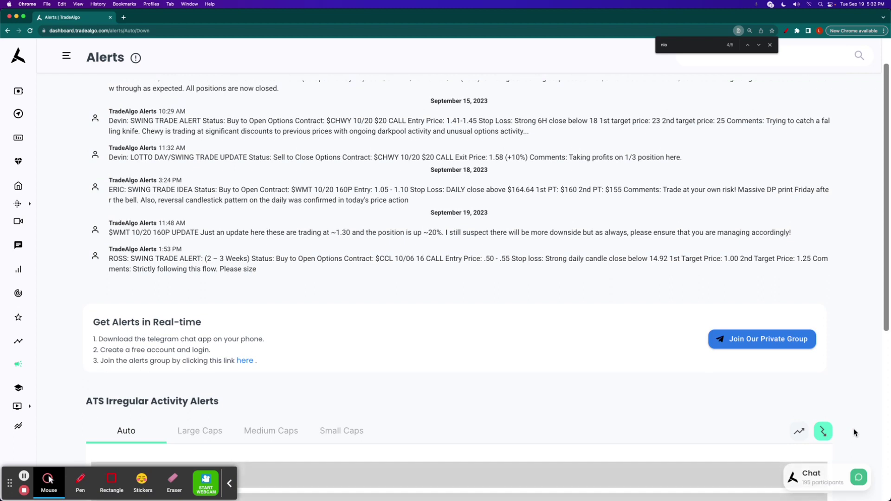
Search 'appl' and box the Applovin APP alert row and its 6.46x activity
{"action": "key", "text": "super+f"}
{"action": "type", "text": "app"}
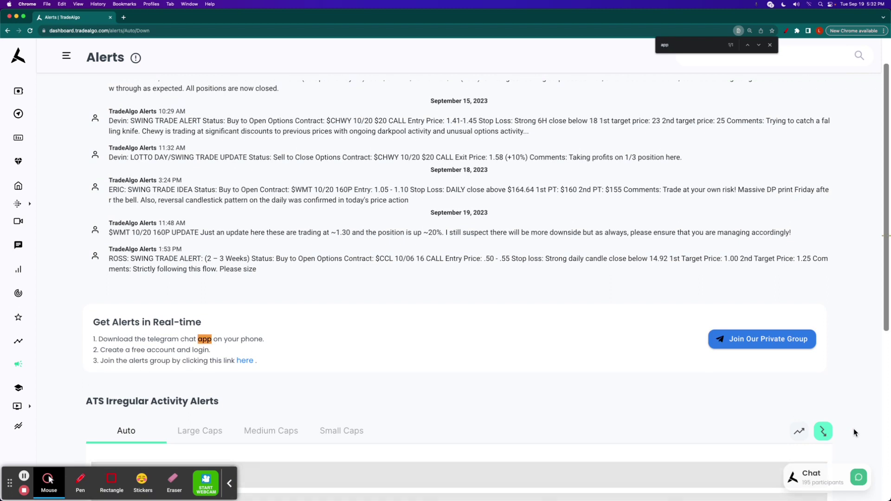
{"action": "type", "text": "l"}
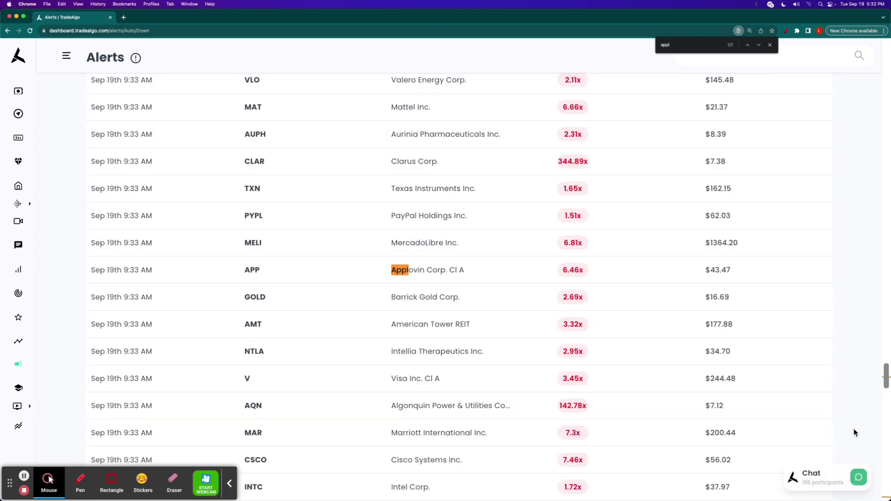
{"action": "left_click", "coordinate": [111, 480]}
{"action": "left_click_drag", "start_coordinate": [75, 245], "coordinate": [792, 293]}
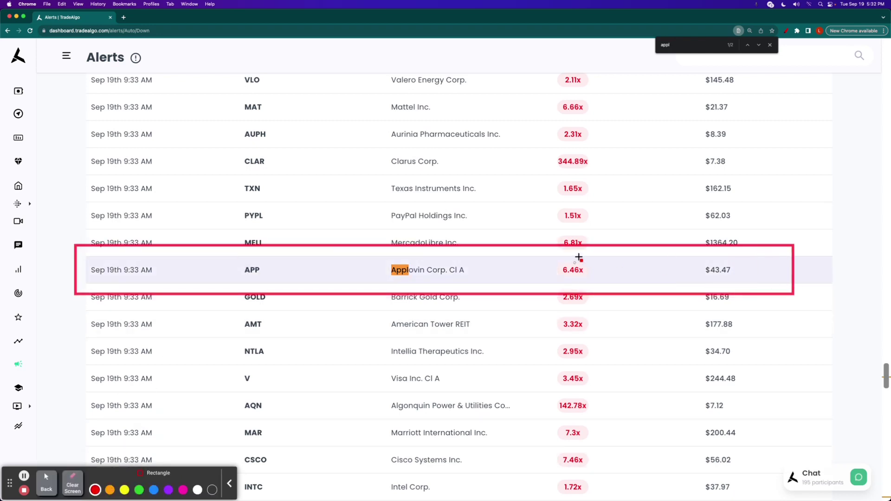
{"action": "left_click_drag", "start_coordinate": [556, 255], "coordinate": [593, 281]}
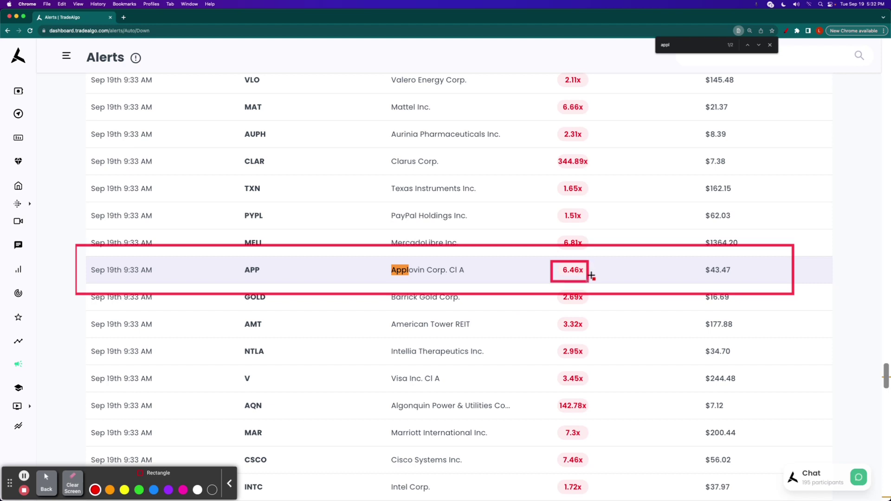
Clear the annotations and open the APP company page
{"action": "left_click", "coordinate": [72, 482]}
{"action": "left_click", "coordinate": [49, 484]}
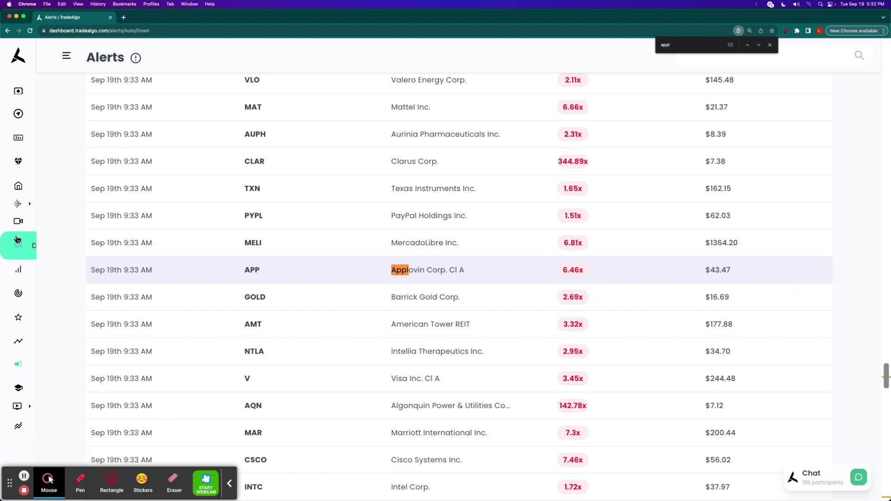
{"action": "left_click", "coordinate": [249, 271]}
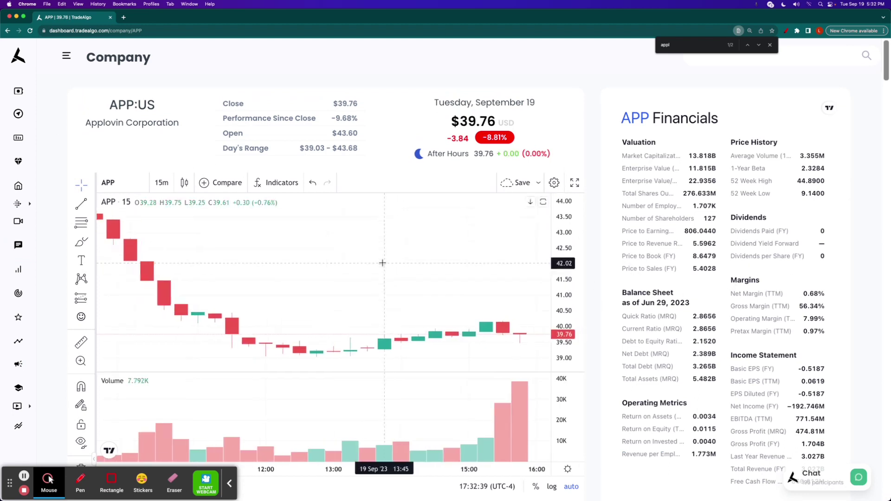
Scroll to APP's Puts table and box the P40 strike 40, its day volume and open interest
{"action": "scroll", "coordinate": [768, 285], "scroll_direction": "down", "scroll_amount": 20}
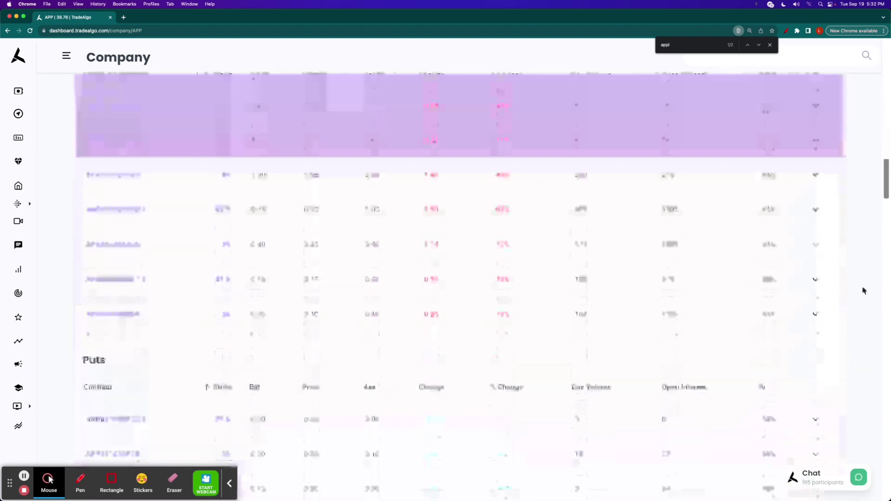
{"action": "scroll", "coordinate": [592, 349], "scroll_direction": "up", "scroll_amount": 4}
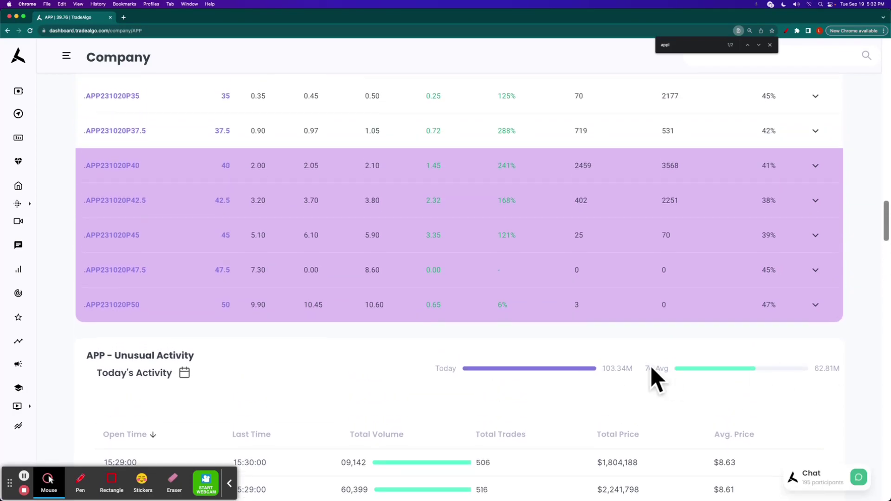
{"action": "scroll", "coordinate": [510, 378], "scroll_direction": "up", "scroll_amount": 2}
{"action": "scroll", "coordinate": [626, 278], "scroll_direction": "up", "scroll_amount": 2}
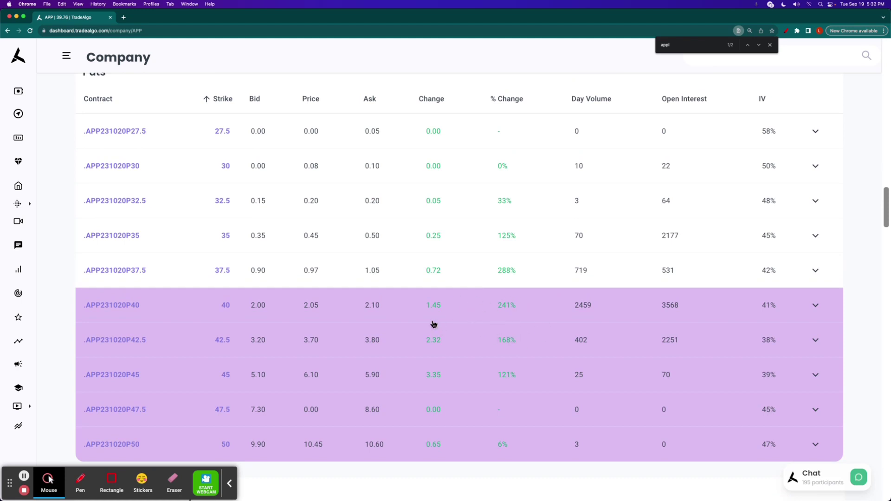
{"action": "left_click", "coordinate": [111, 480]}
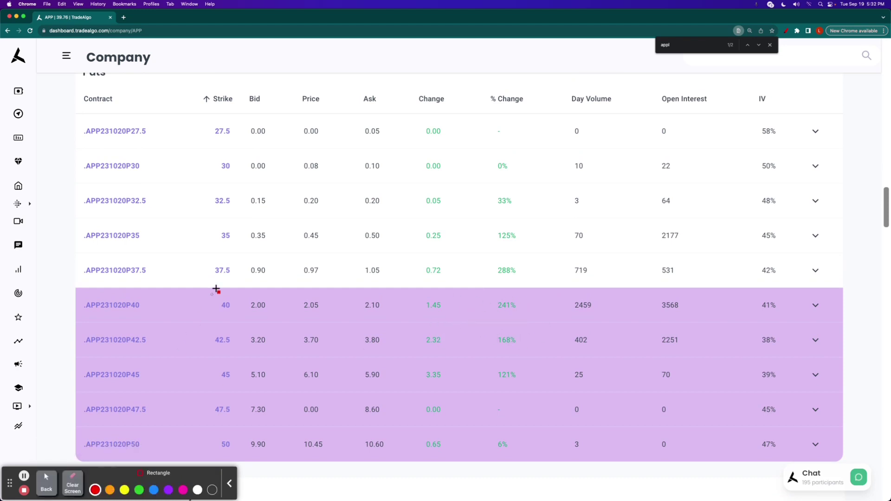
{"action": "left_click_drag", "start_coordinate": [207, 286], "coordinate": [242, 316]}
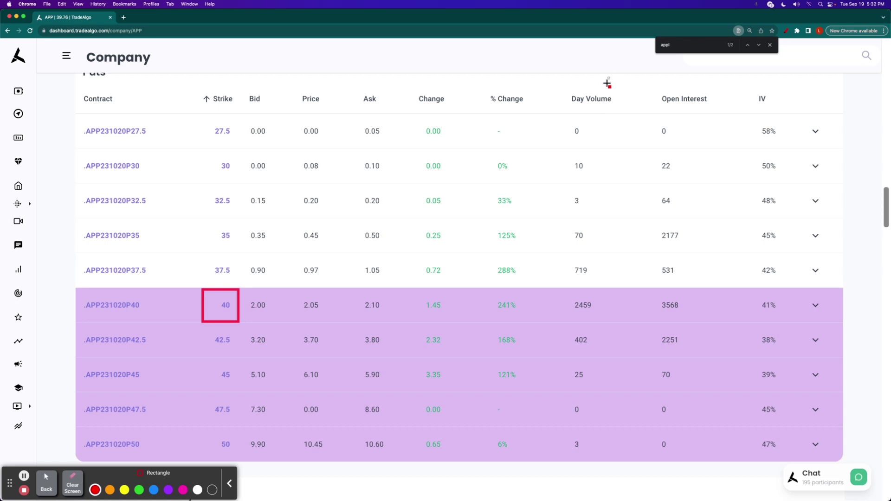
{"action": "left_click_drag", "start_coordinate": [553, 292], "coordinate": [705, 322]}
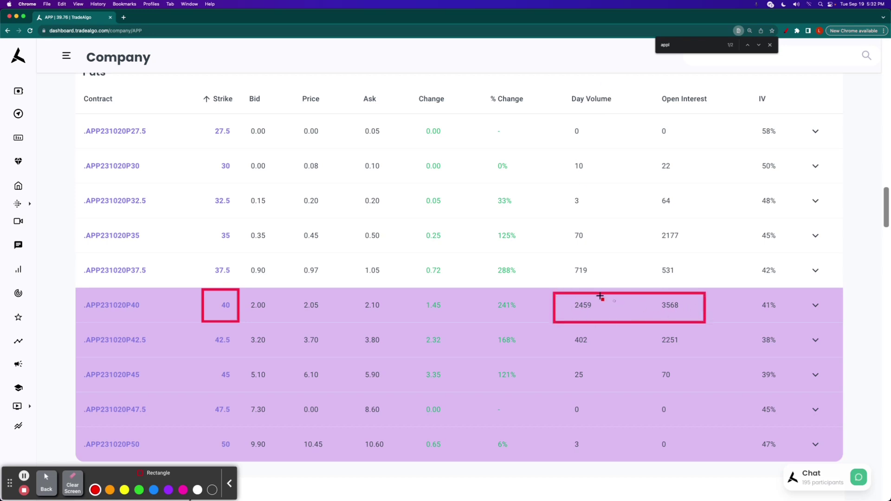
Clear the annotations and show the APP231020P40 put's contract chart
{"action": "left_click", "coordinate": [72, 482]}
{"action": "left_click", "coordinate": [46, 483]}
{"action": "left_click", "coordinate": [202, 303]}
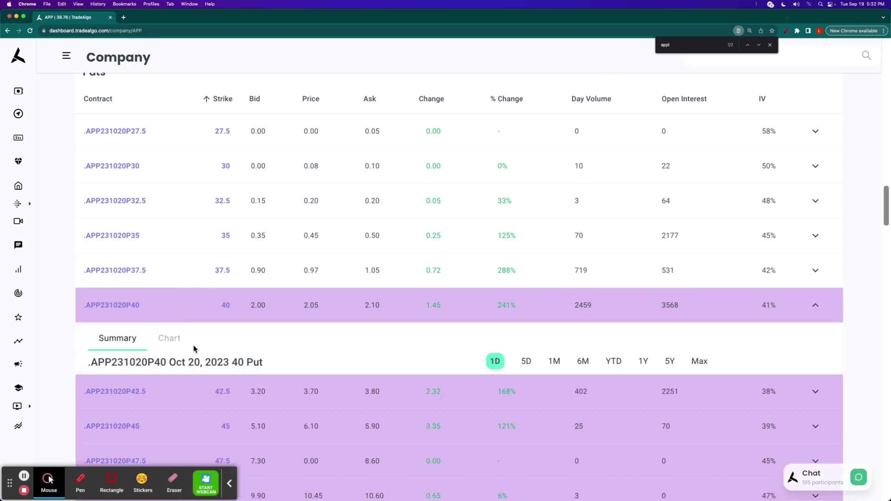
{"action": "left_click", "coordinate": [170, 339]}
Measure the P40 put from the 09:45 low near 0.74 to the 12:45 high near 2.34
{"action": "scroll", "coordinate": [277, 271], "scroll_direction": "down", "scroll_amount": 4}
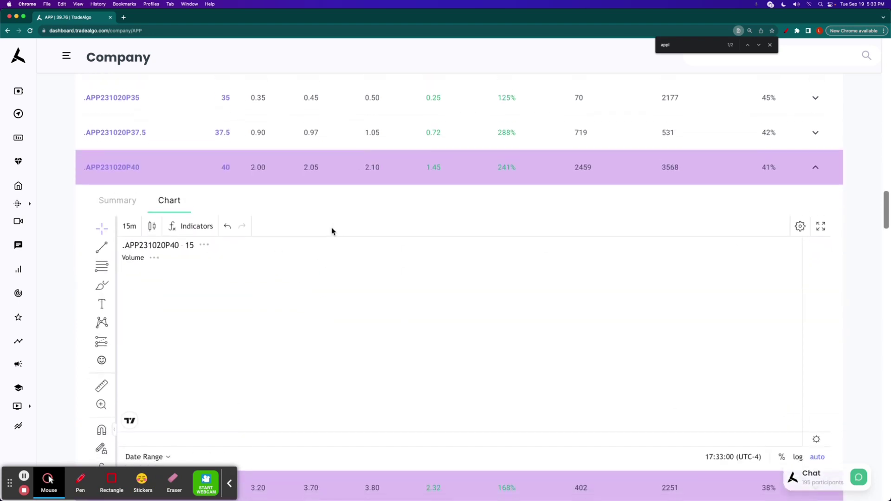
{"action": "scroll", "coordinate": [459, 369], "scroll_direction": "right", "scroll_amount": 3}
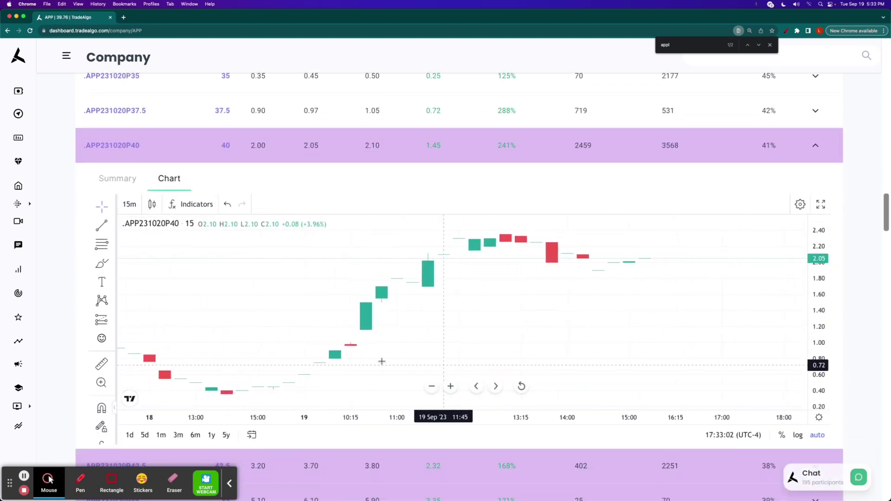
{"action": "left_click_drag", "start_coordinate": [319, 372], "coordinate": [266, 377]}
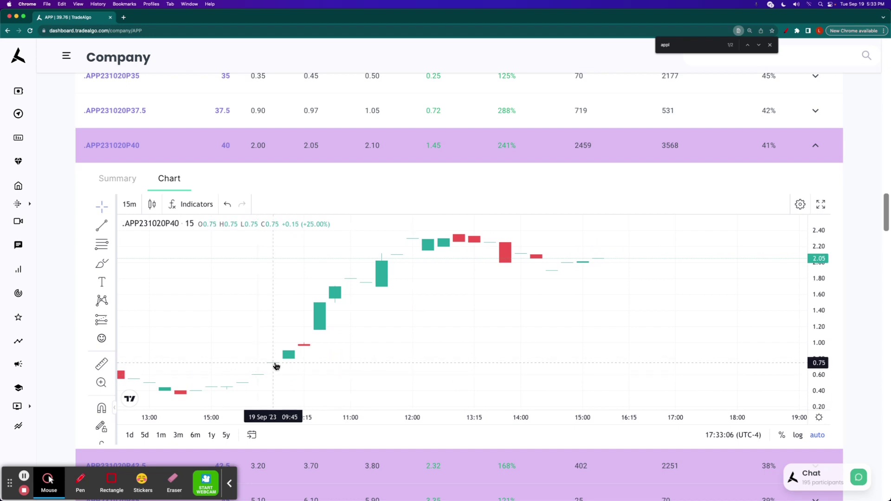
{"action": "left_click", "coordinate": [101, 364]}
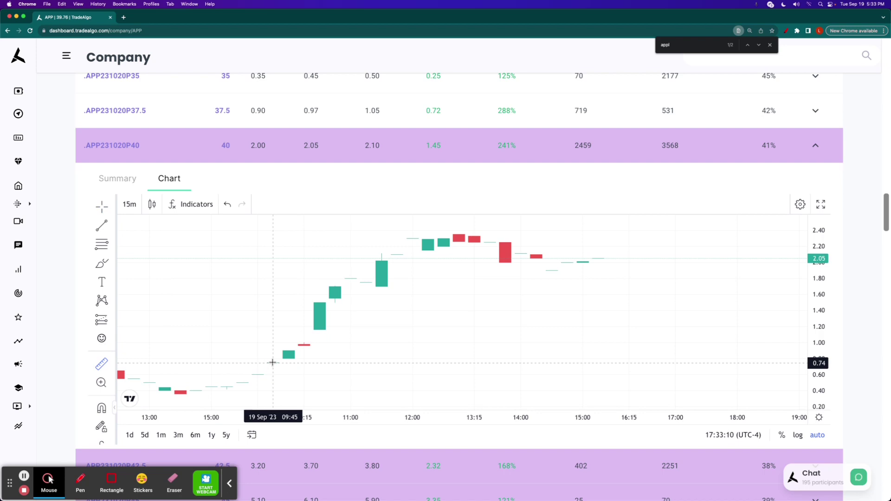
{"action": "left_click", "coordinate": [272, 362]}
{"action": "left_click", "coordinate": [458, 235]}
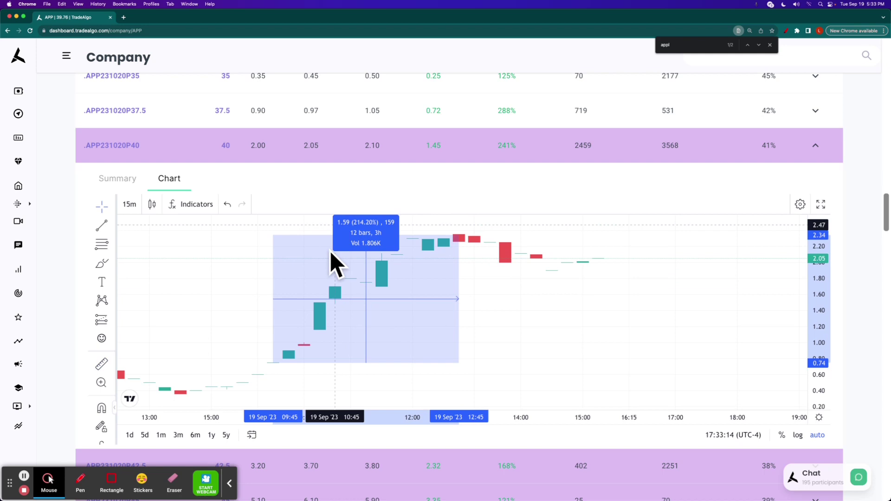
Circle the small candles where the rise begins with the pen, clear, and return to the dashboard
{"action": "left_click", "coordinate": [82, 481]}
{"action": "left_click_drag", "start_coordinate": [258, 354], "coordinate": [315, 332]}
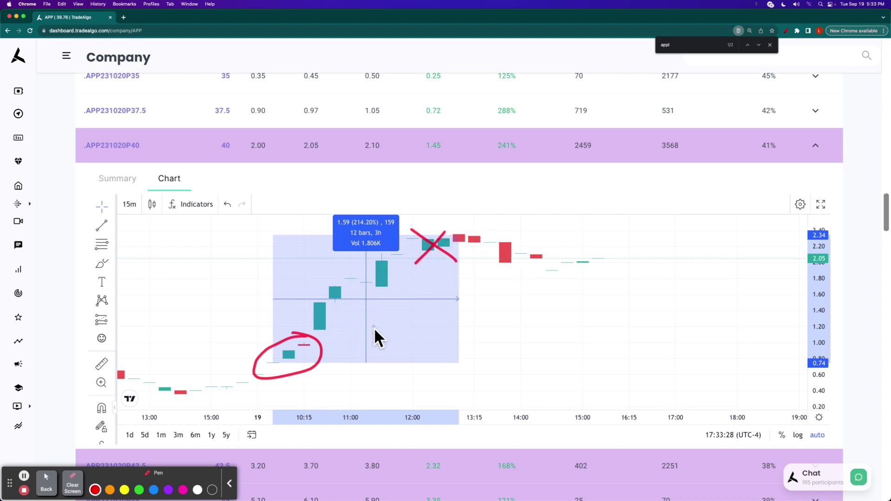
{"action": "left_click", "coordinate": [82, 487]}
{"action": "left_click", "coordinate": [46, 483]}
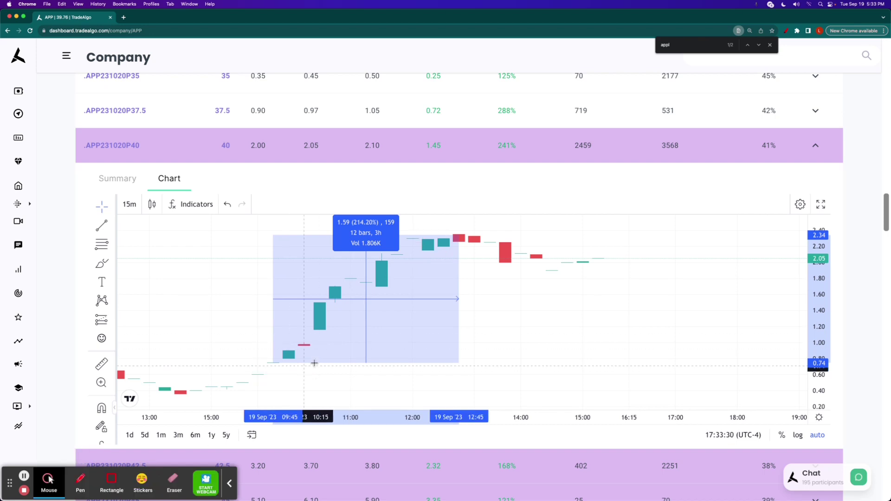
{"action": "left_click", "coordinate": [18, 64]}
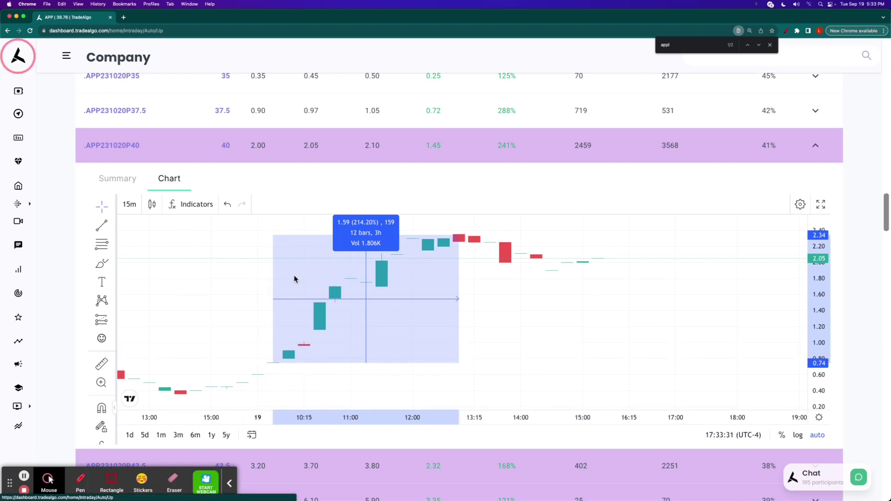
Switch the activity table to the day's losers and filter it to small-cap stocks
{"action": "left_click", "coordinate": [823, 252]}
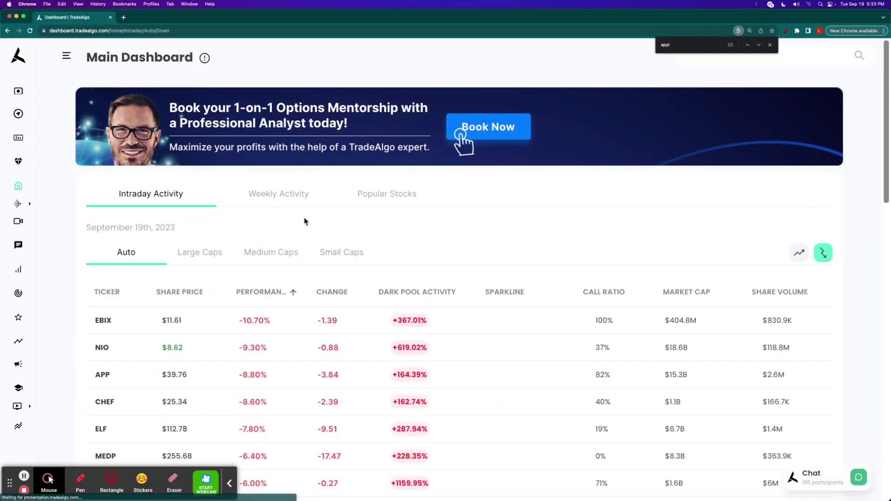
{"action": "scroll", "coordinate": [325, 209], "scroll_direction": "down", "scroll_amount": 2}
{"action": "left_click", "coordinate": [336, 205]}
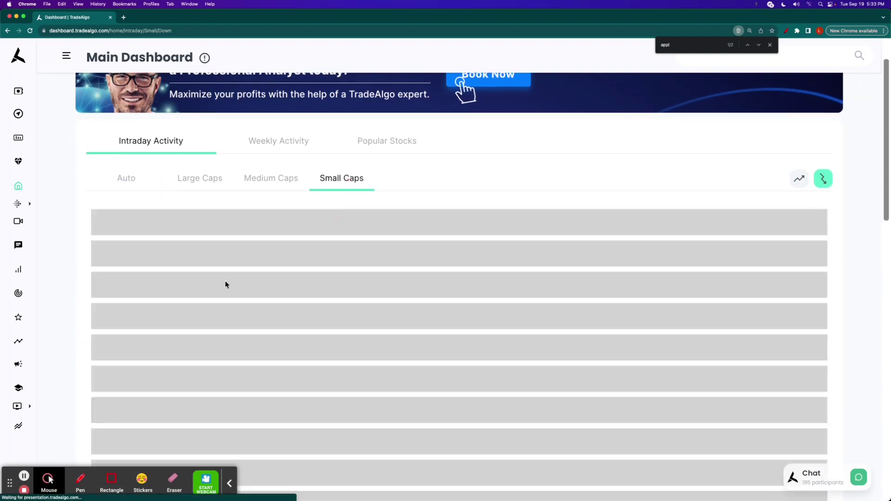
{"action": "scroll", "coordinate": [155, 202], "scroll_direction": "down", "scroll_amount": 2}
{"action": "left_click", "coordinate": [133, 191]}
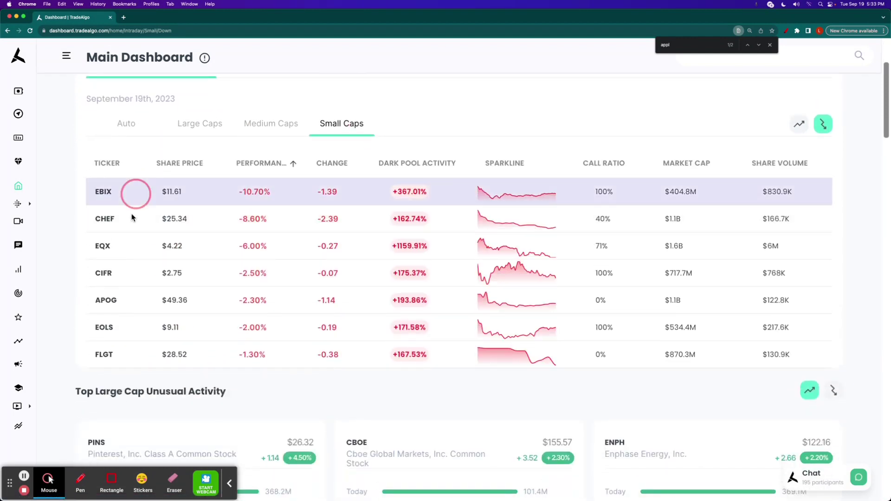
{"action": "left_click", "coordinate": [111, 483]}
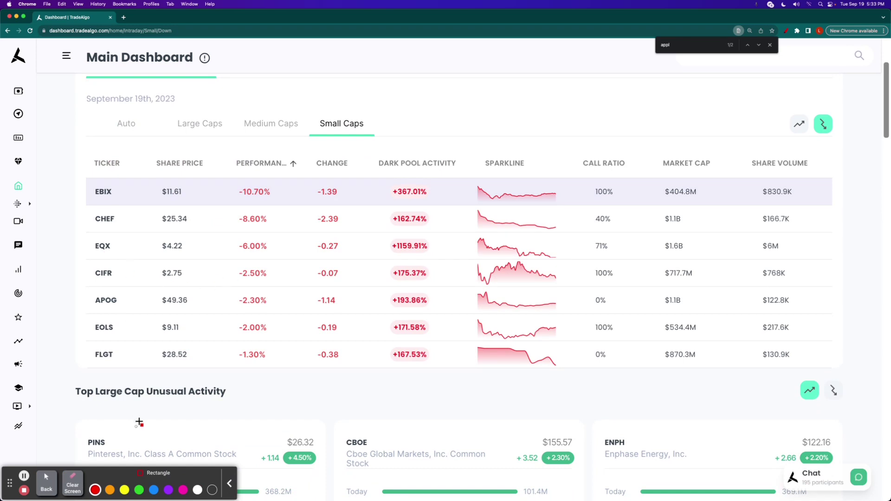
{"action": "left_click", "coordinate": [46, 483]}
Filter to medium caps and box the ELF row and its +287.94% dark pool value in red
{"action": "left_click", "coordinate": [271, 123]}
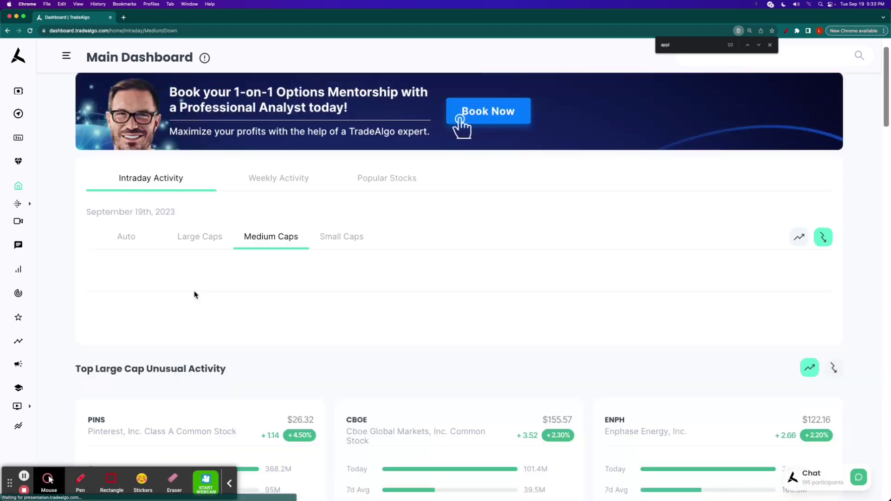
{"action": "left_click", "coordinate": [136, 330]}
{"action": "scroll", "coordinate": [136, 331], "scroll_direction": "down", "scroll_amount": 1}
{"action": "left_click", "coordinate": [112, 483]}
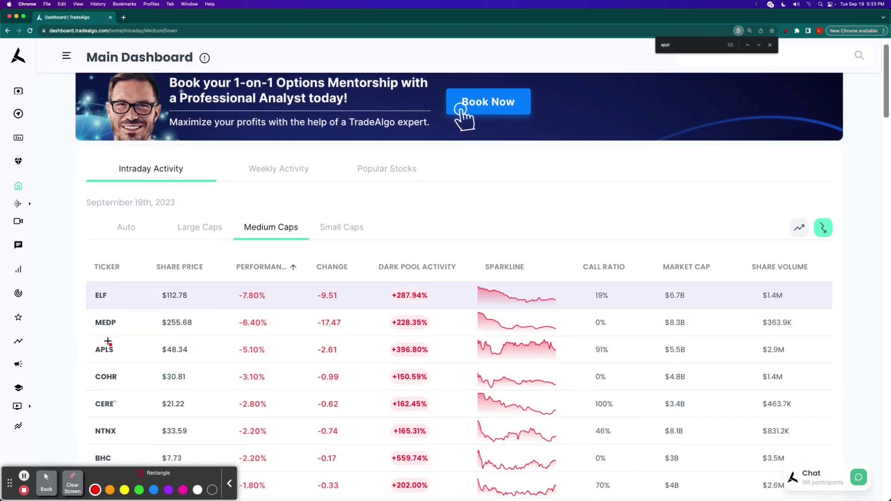
{"action": "mouse_move", "coordinate": [81, 262]}
{"action": "left_mouse_down"}
{"action": "mouse_move", "coordinate": [820, 312]}
{"action": "mouse_move", "coordinate": [838, 324]}
{"action": "left_mouse_up"}
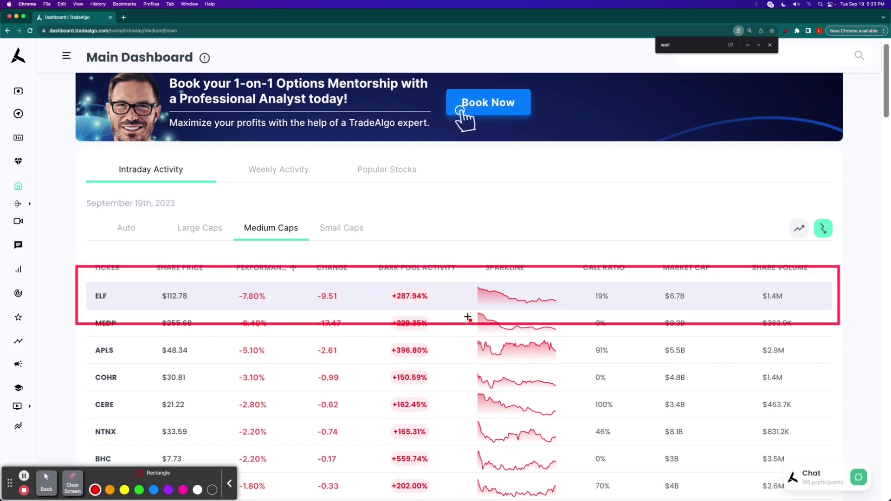
{"action": "left_click_drag", "start_coordinate": [377, 286], "coordinate": [441, 306]}
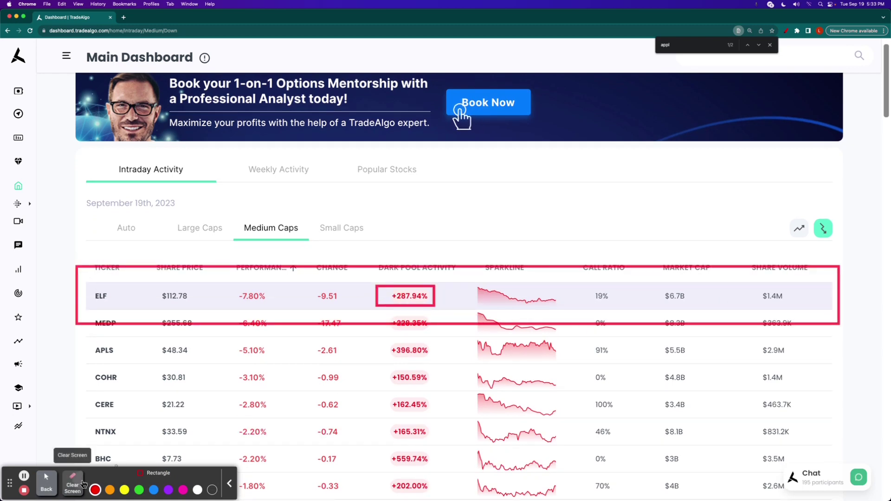
Clear the rectangle annotations and go to the Alerts page
{"action": "left_click", "coordinate": [72, 484]}
{"action": "left_click", "coordinate": [46, 482]}
{"action": "left_click", "coordinate": [18, 363]}
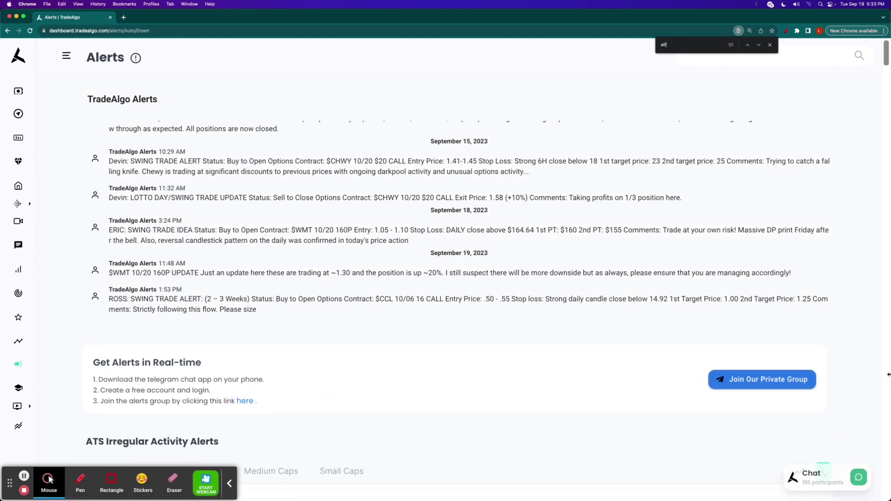
Reload the Alerts page and search it for 'elf' to reach the ELF alert row
{"action": "key", "text": "Return"}
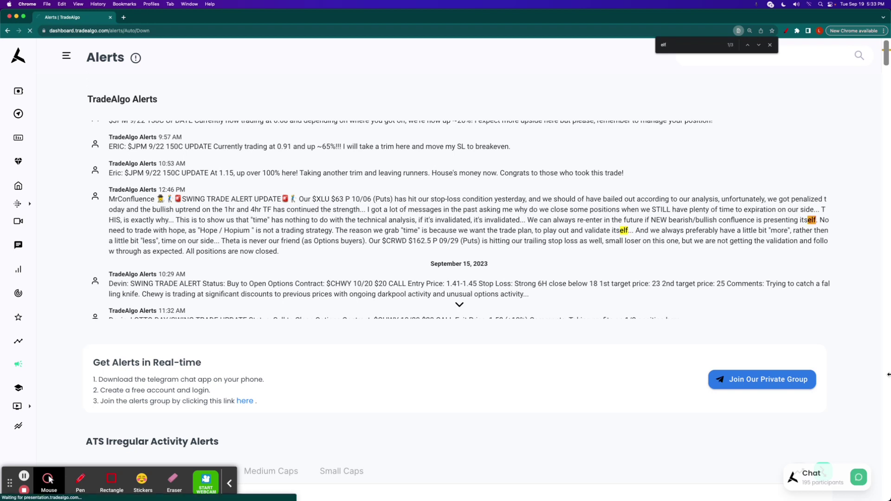
{"action": "key", "text": "super+r"}
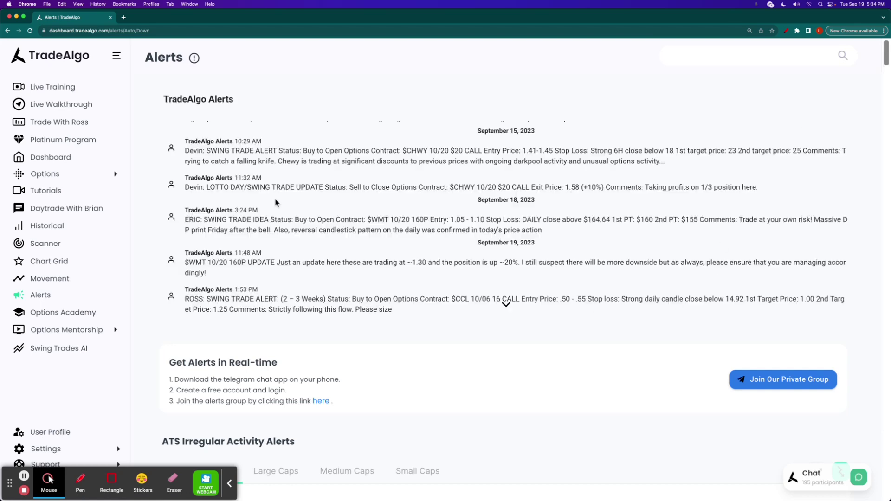
{"action": "key", "text": "super+f"}
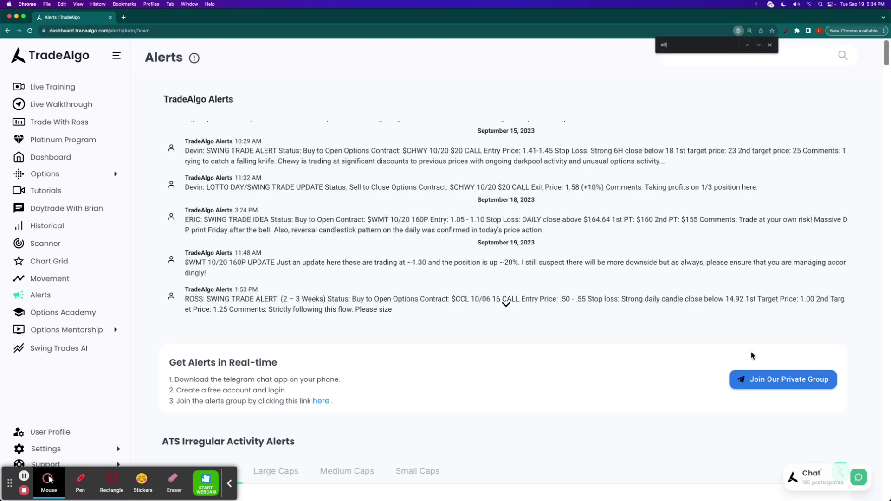
{"action": "key", "text": "Return"}
{"action": "key", "text": "Return"}
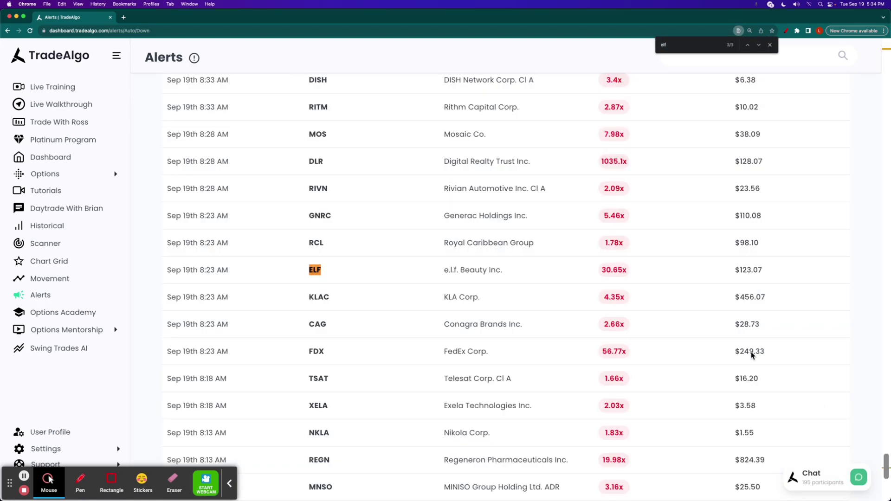
Box the ELF 8:23 AM 30.65x alert in red, clear it, and open ELF's company page
{"action": "left_click", "coordinate": [111, 481]}
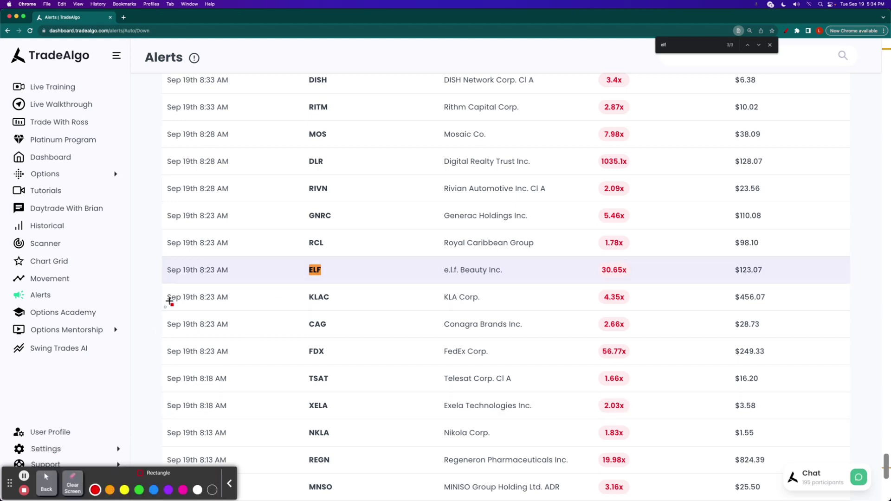
{"action": "left_click_drag", "start_coordinate": [158, 245], "coordinate": [819, 298]}
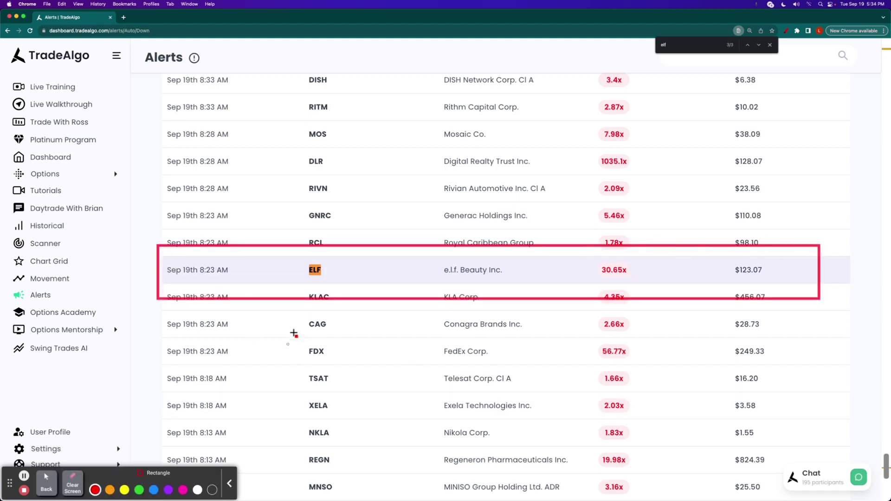
{"action": "left_click", "coordinate": [73, 485]}
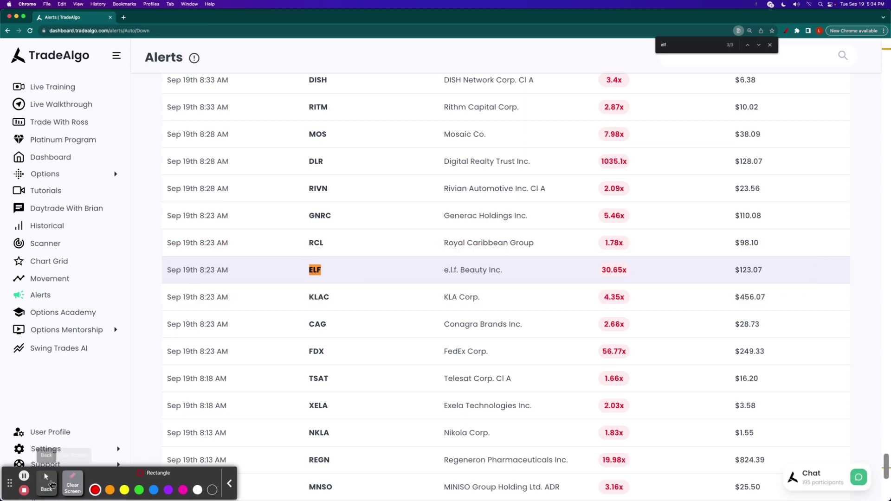
{"action": "left_click", "coordinate": [46, 482]}
{"action": "left_click", "coordinate": [314, 271]}
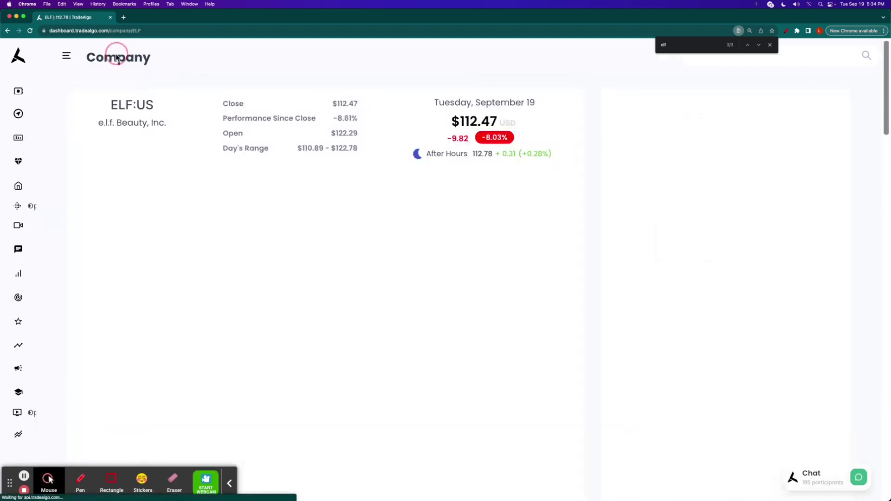
Expand the ELF Oct 20 110 put (.ELF231020P110) and show its price chart
{"action": "scroll", "coordinate": [804, 317], "scroll_direction": "down", "scroll_amount": 10}
{"action": "scroll", "coordinate": [804, 317], "scroll_direction": "down", "scroll_amount": 3}
{"action": "scroll", "coordinate": [856, 321], "scroll_direction": "up", "scroll_amount": 8}
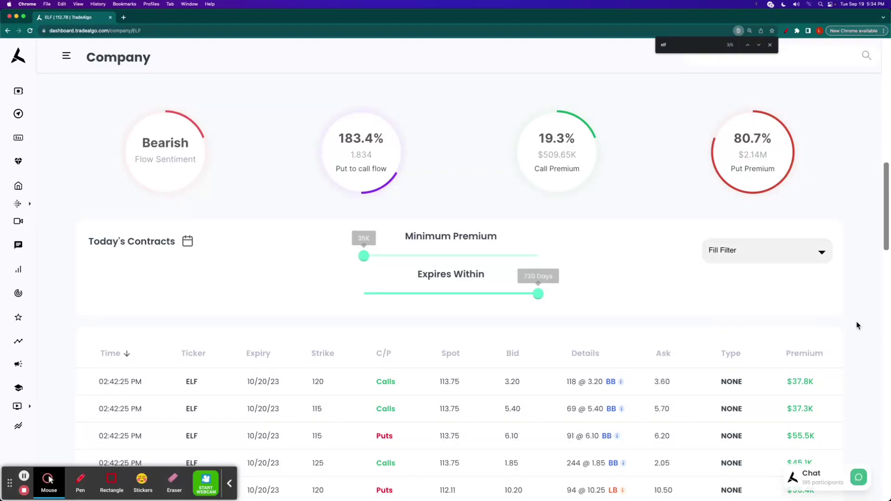
{"action": "scroll", "coordinate": [856, 321], "scroll_direction": "down", "scroll_amount": 15}
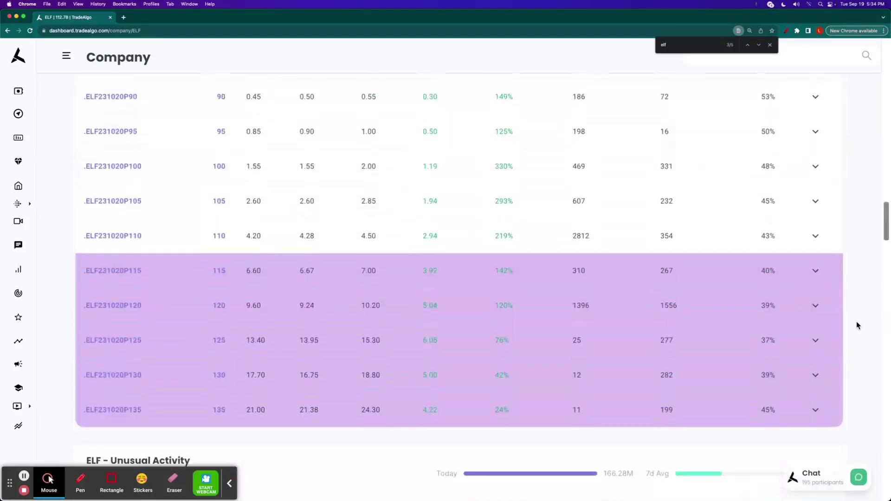
{"action": "scroll", "coordinate": [856, 321], "scroll_direction": "up", "scroll_amount": 1}
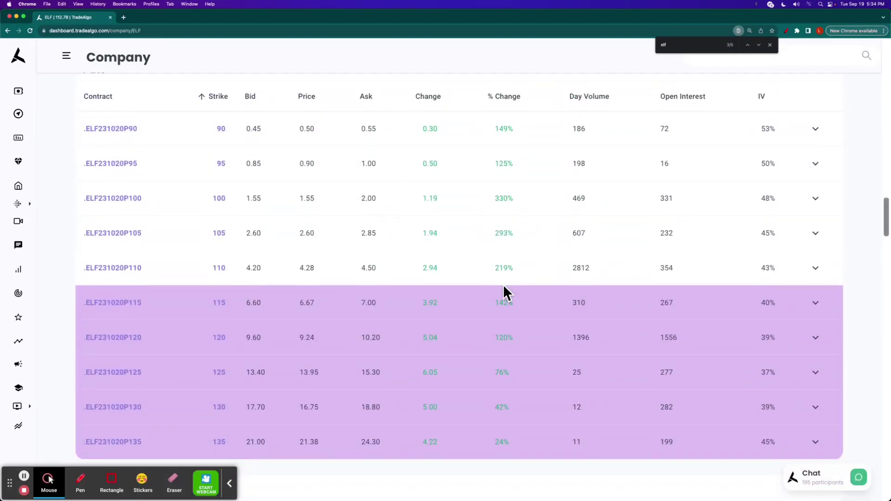
{"action": "left_click", "coordinate": [217, 273]}
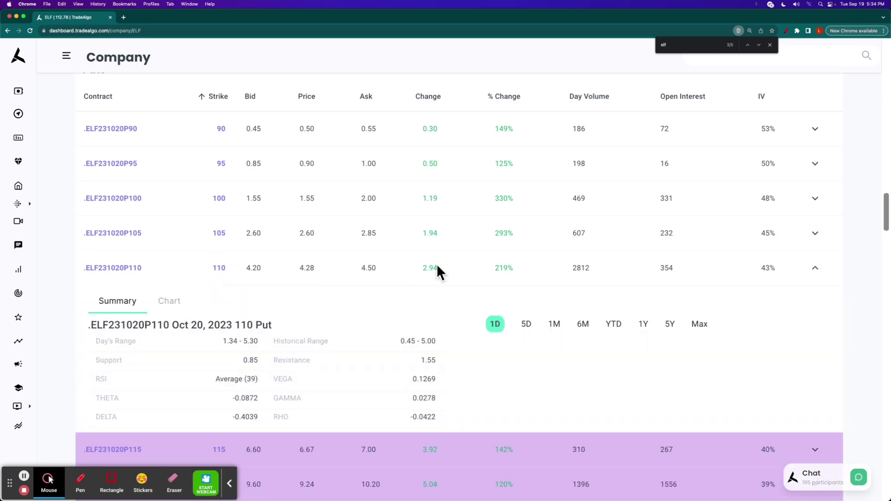
{"action": "left_click", "coordinate": [175, 302]}
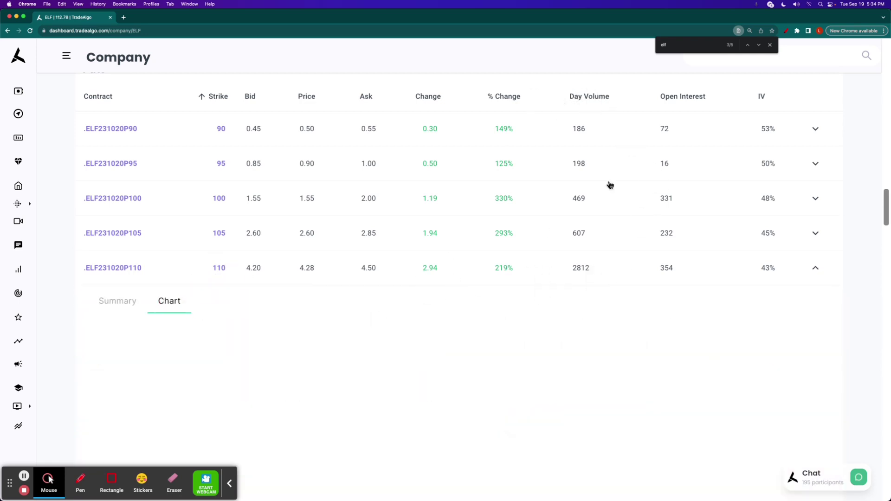
Zoom into 19 Sep, measure the put's 297.07% rise from 1.33 to 5.28, then return to the Main Dashboard
{"action": "scroll", "coordinate": [471, 202], "scroll_direction": "down", "scroll_amount": 5}
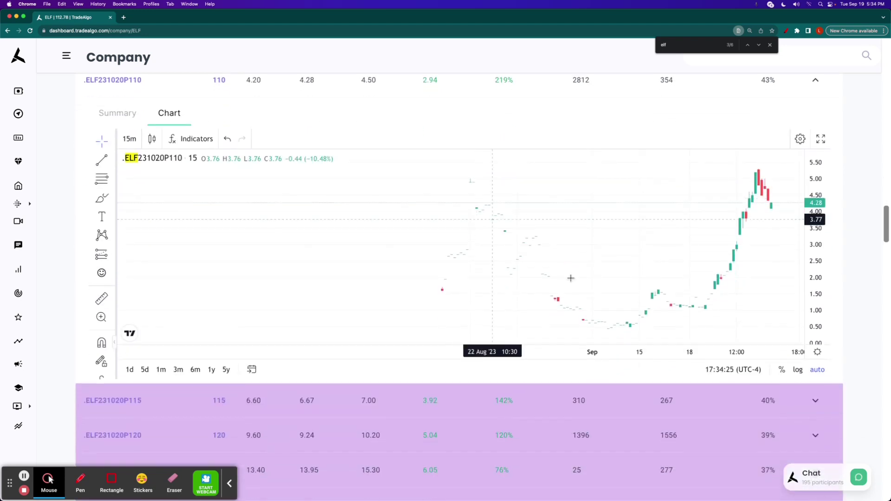
{"action": "scroll", "coordinate": [543, 280], "scroll_direction": "up", "scroll_amount": 3}
{"action": "left_click_drag", "start_coordinate": [541, 278], "coordinate": [477, 278]}
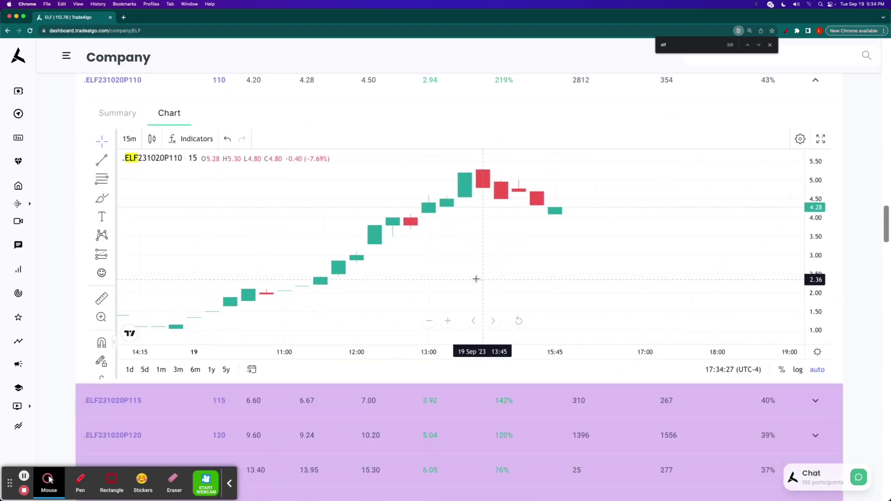
{"action": "left_click", "coordinate": [102, 298]}
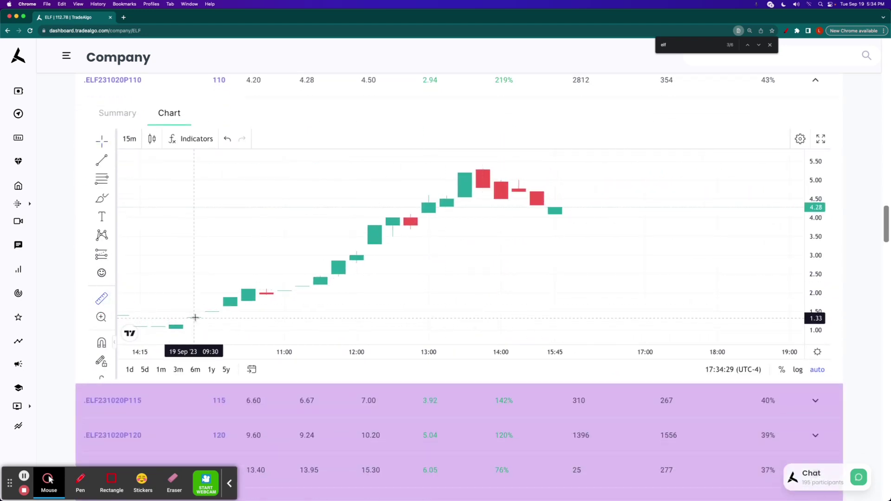
{"action": "left_click", "coordinate": [195, 317]}
{"action": "left_click", "coordinate": [483, 170]}
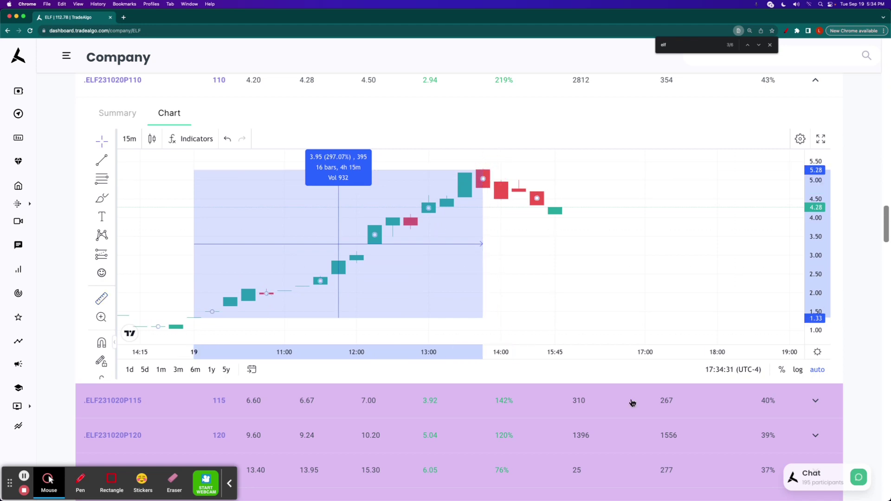
{"action": "left_click", "coordinate": [20, 57]}
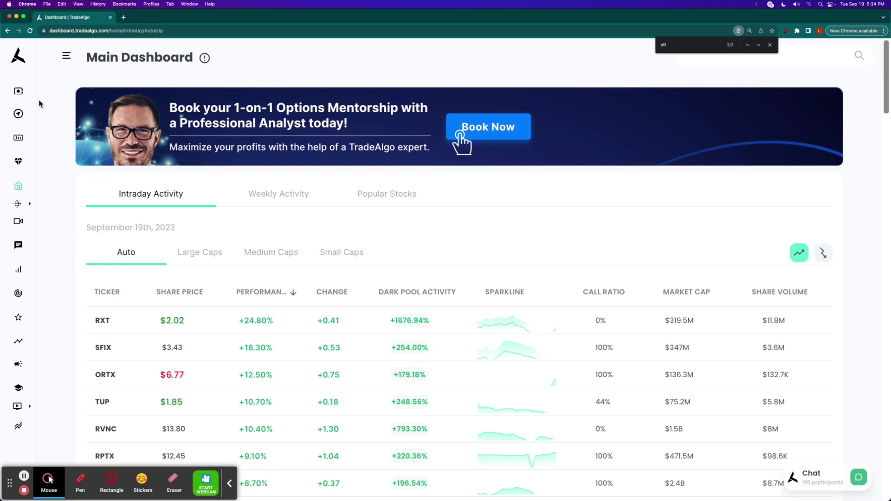
Scroll through the Intraday Activity table of top performers, led by RXT at +24.80%
{"action": "scroll", "coordinate": [68, 242], "scroll_direction": "down", "scroll_amount": 4}
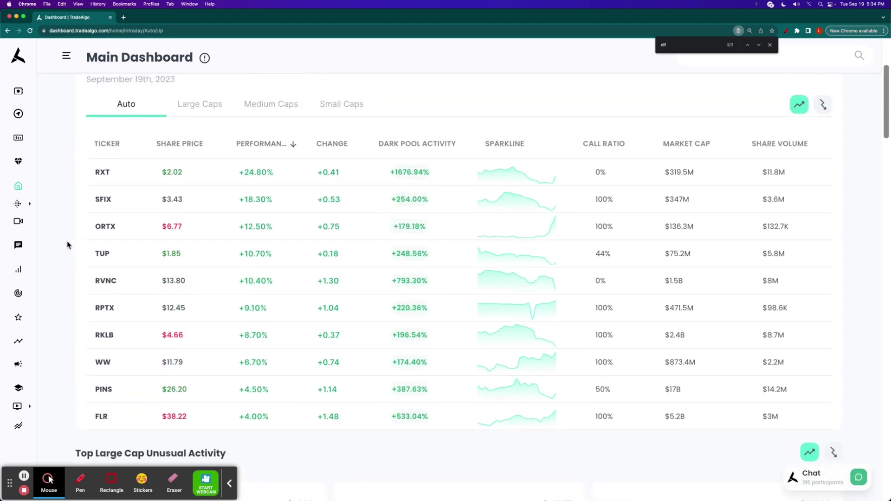